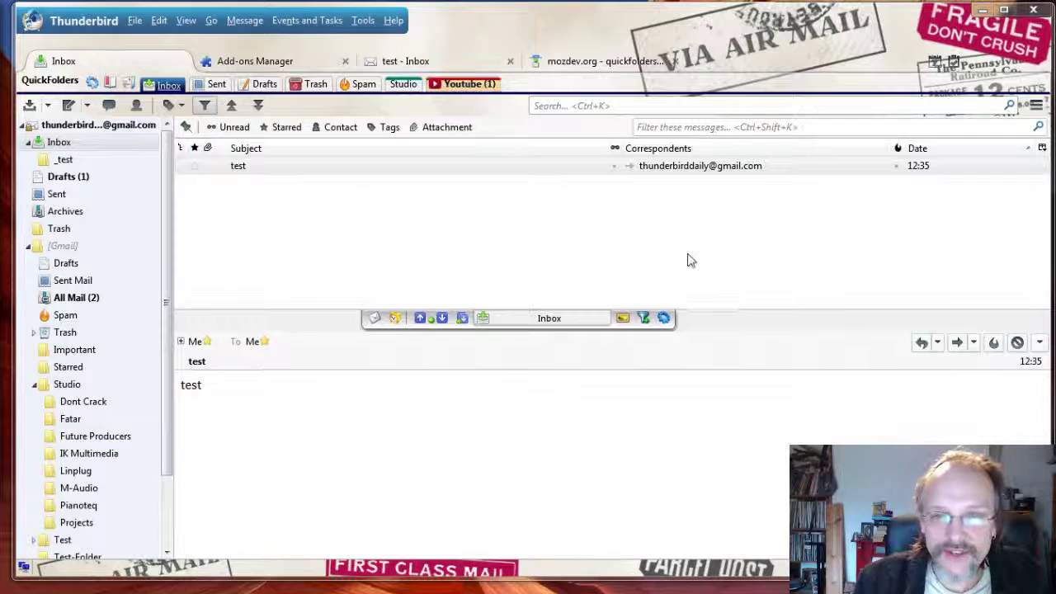
Open the QuickFolders options dialog
{"action": "left_click", "coordinate": [92, 83]}
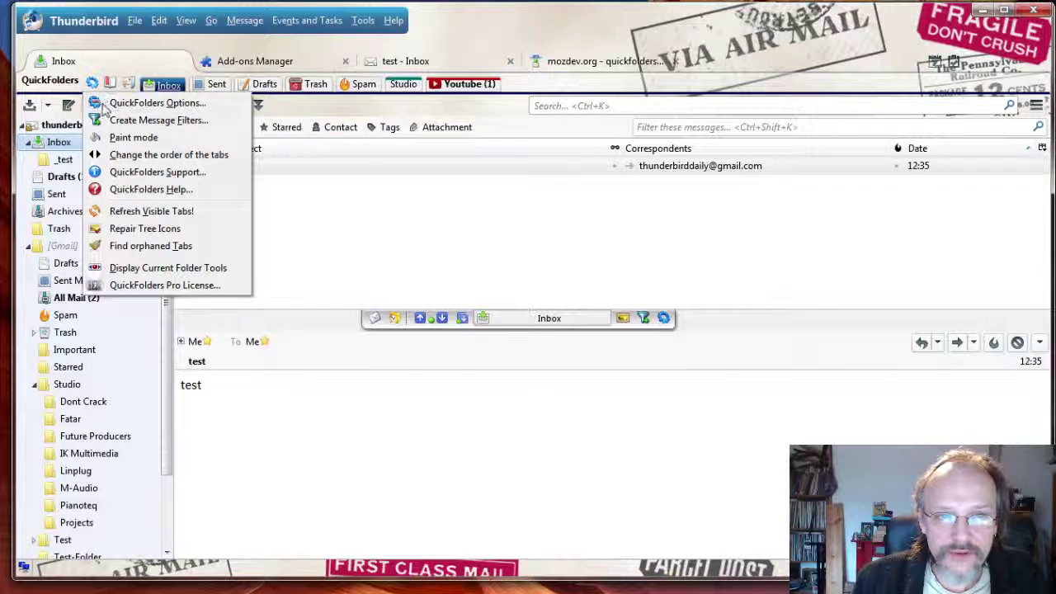
{"action": "left_click", "coordinate": [532, 89]}
{"action": "right_click", "coordinate": [532, 88]}
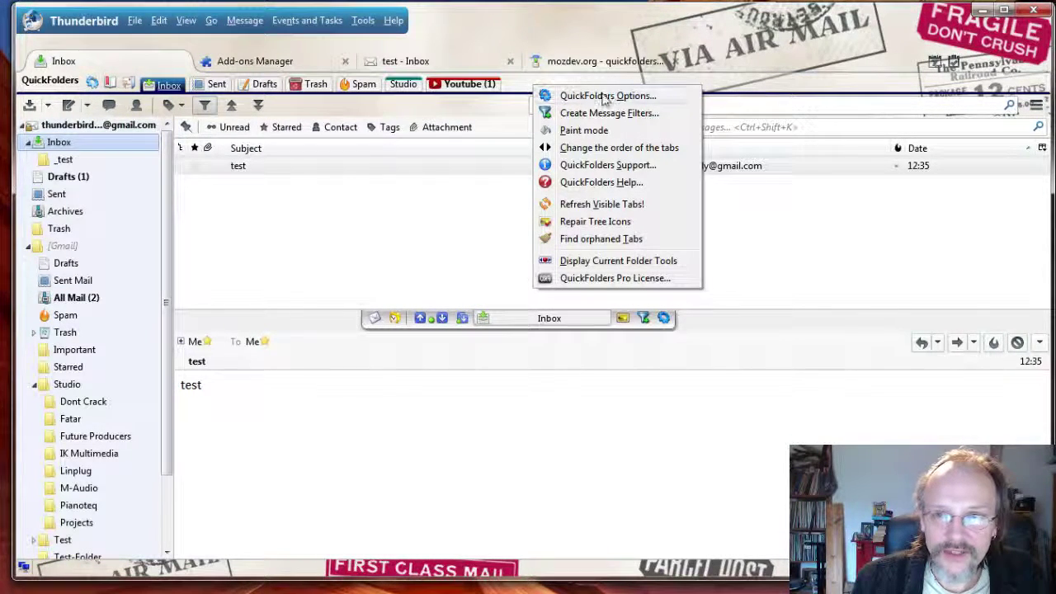
{"action": "left_click", "coordinate": [583, 85]}
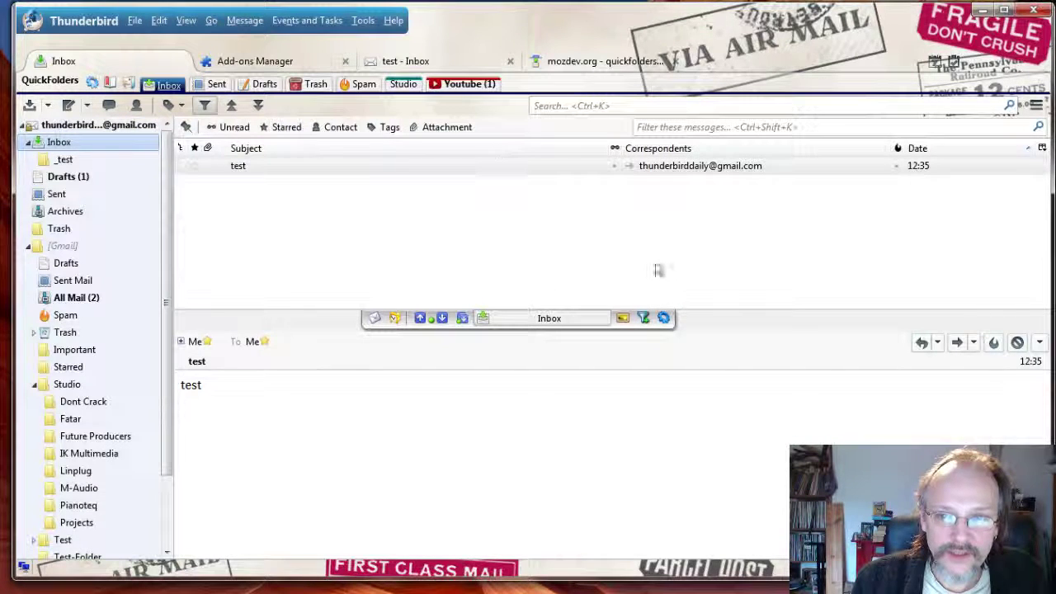
{"action": "left_click", "coordinate": [664, 318]}
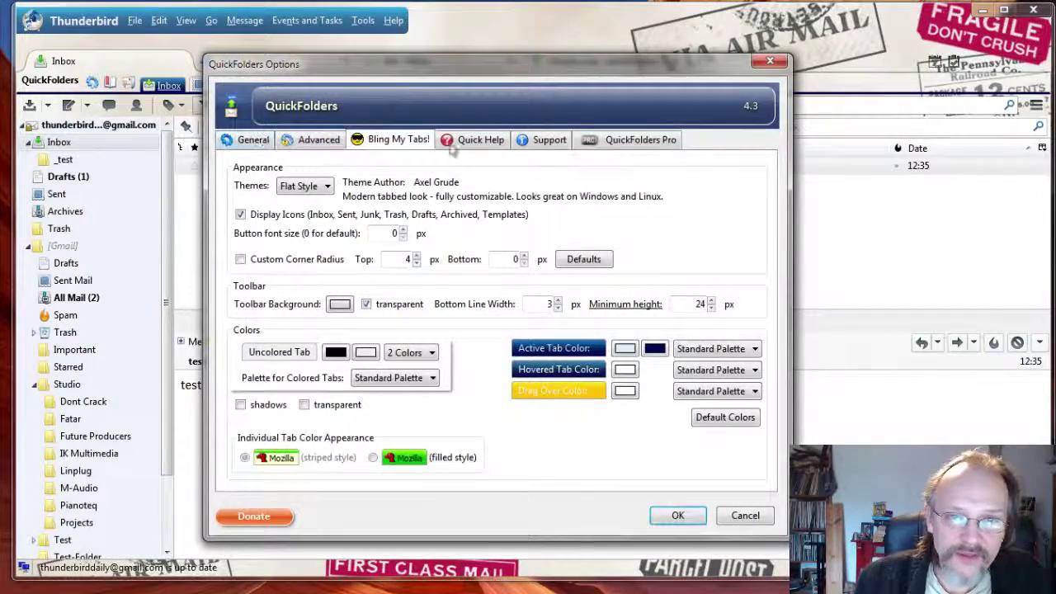
Look through the General, Advanced and Quick Help options and return to the Bling My Tabs settings
{"action": "left_click", "coordinate": [248, 139]}
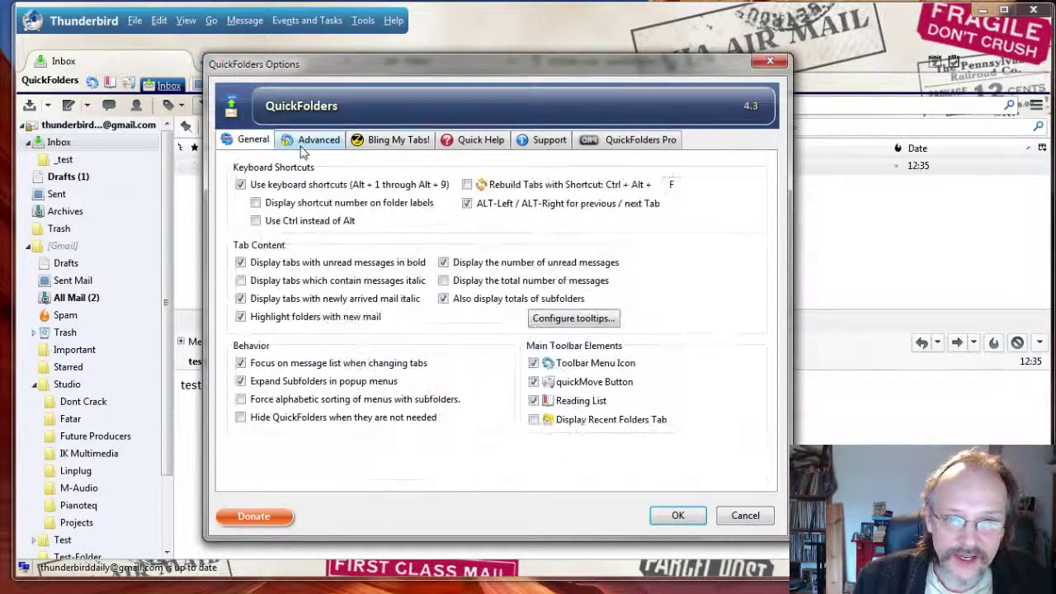
{"action": "left_click", "coordinate": [313, 140]}
{"action": "left_click", "coordinate": [391, 139]}
{"action": "left_click", "coordinate": [478, 142]}
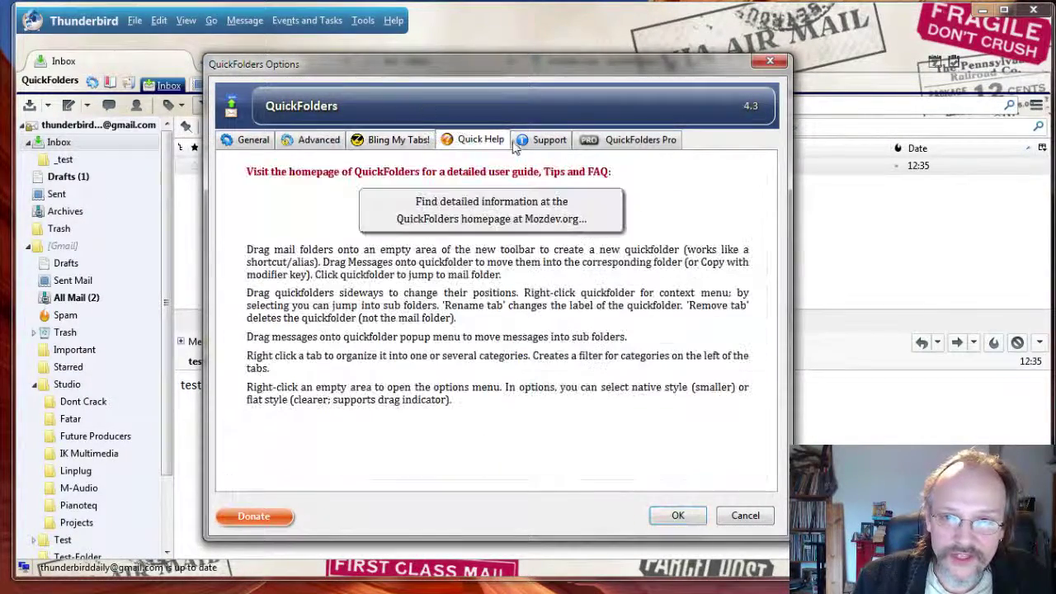
{"action": "left_click", "coordinate": [396, 140]}
{"action": "left_click_drag", "start_coordinate": [417, 73], "coordinate": [438, 70]}
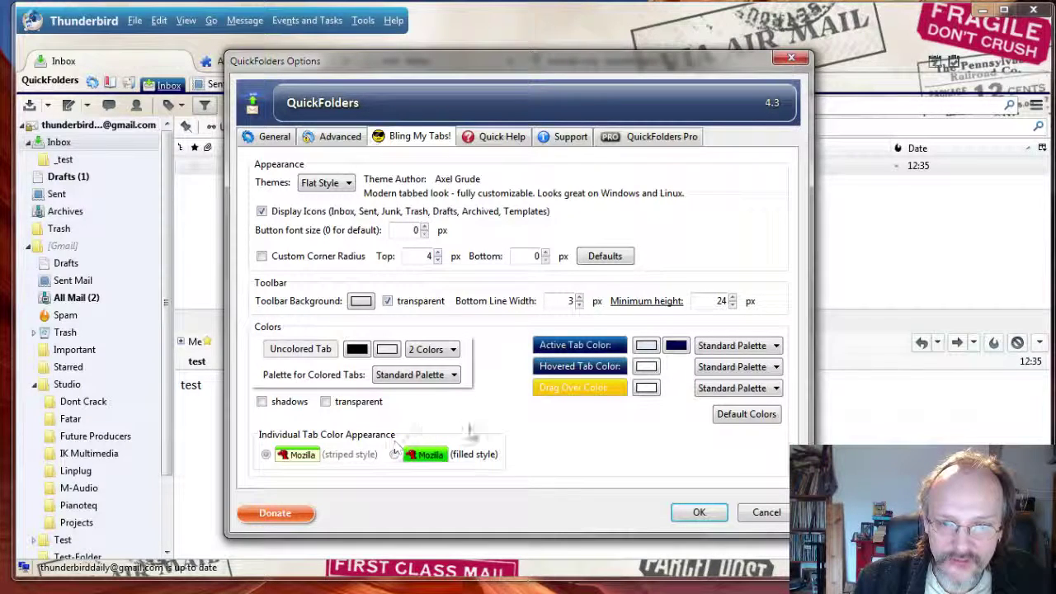
Examine the available palettes and the Standard Palette colors offered for the active tab
{"action": "left_click", "coordinate": [743, 346]}
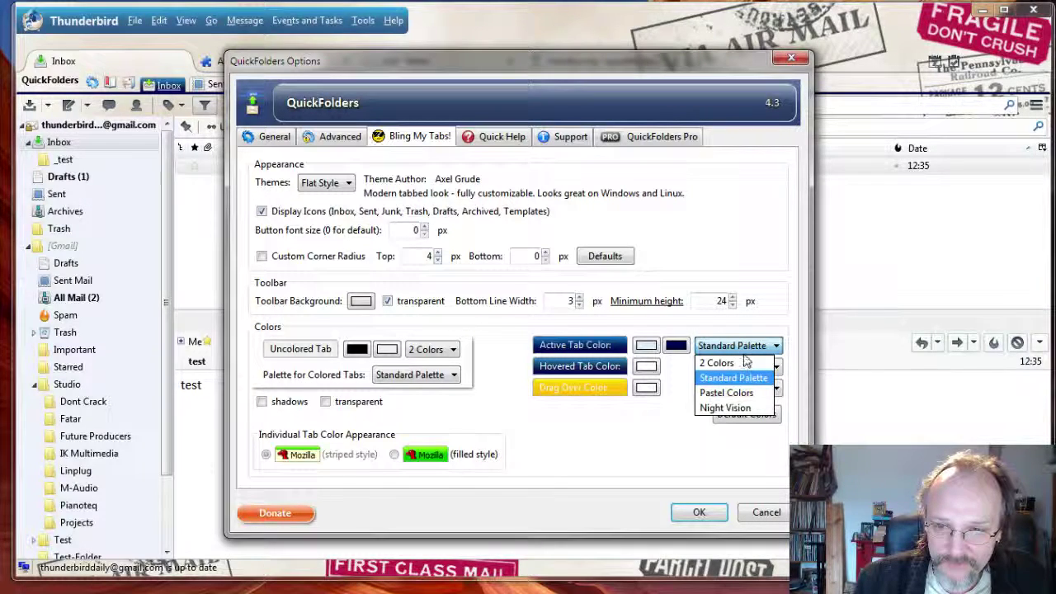
{"action": "left_click", "coordinate": [750, 349]}
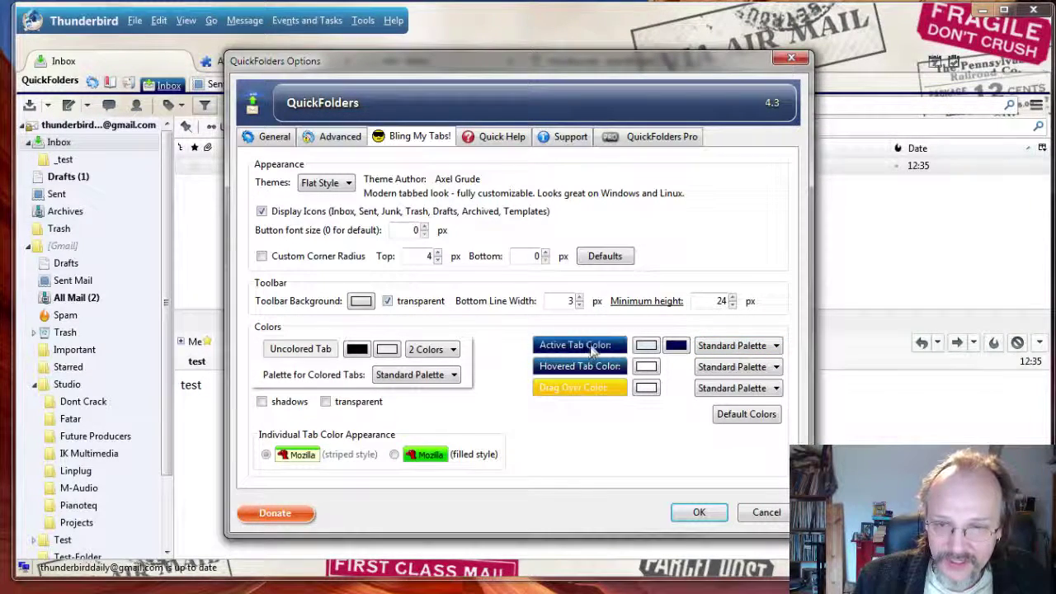
{"action": "left_click", "coordinate": [594, 350]}
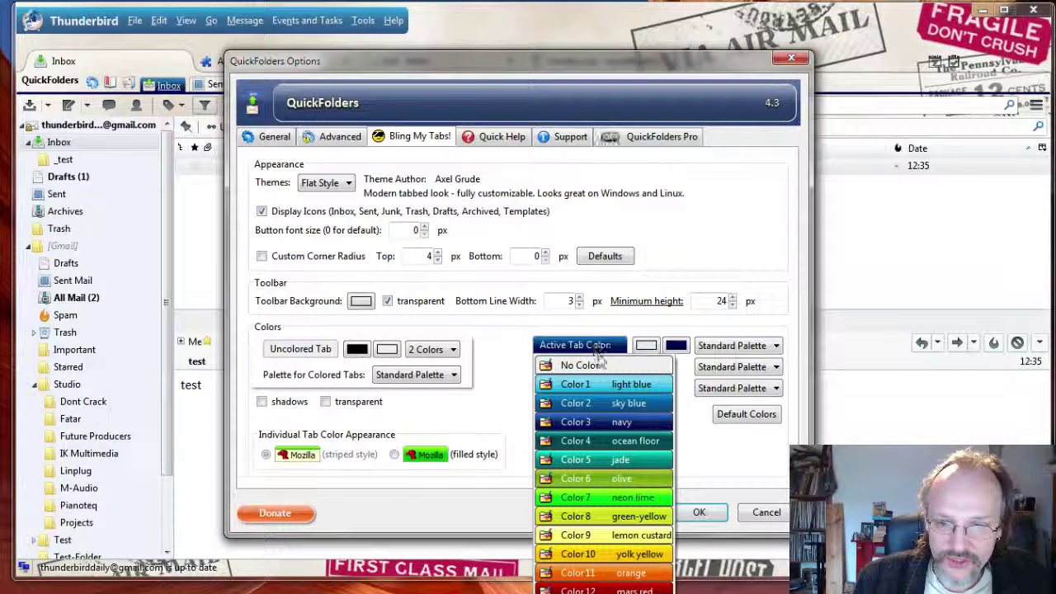
{"action": "left_click", "coordinate": [637, 334]}
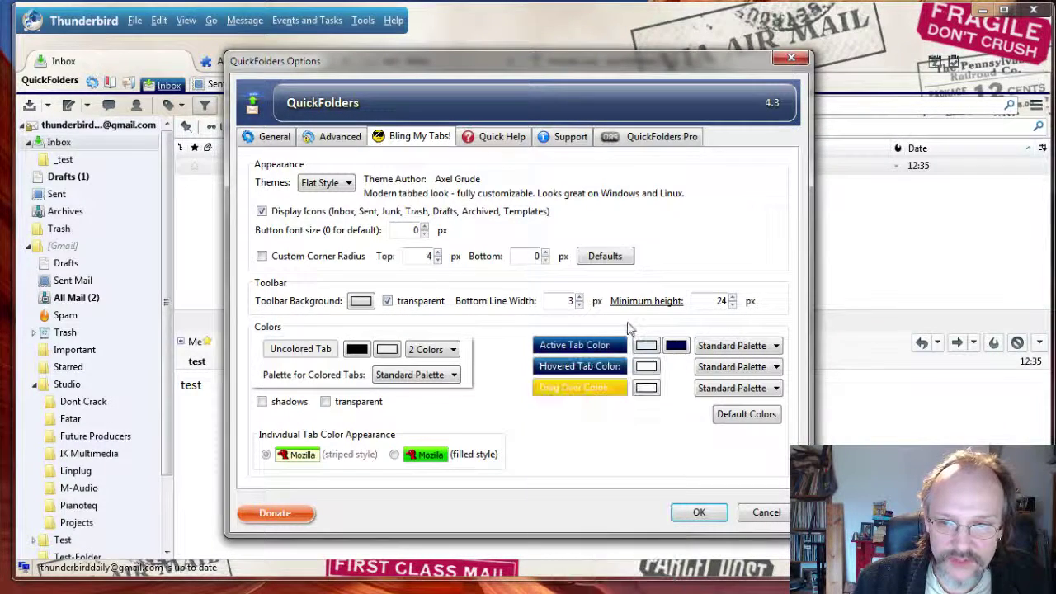
Set the hovered tab color to orange from the Standard Palette
{"action": "left_click", "coordinate": [600, 367]}
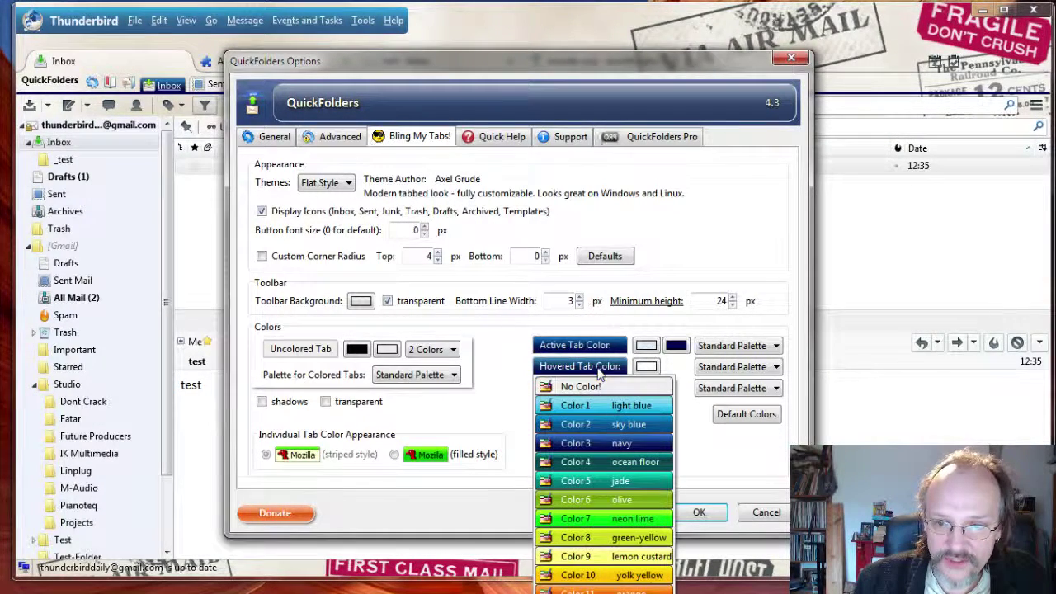
{"action": "left_click", "coordinate": [627, 590]}
{"action": "left_click", "coordinate": [747, 346]}
{"action": "left_click", "coordinate": [747, 347]}
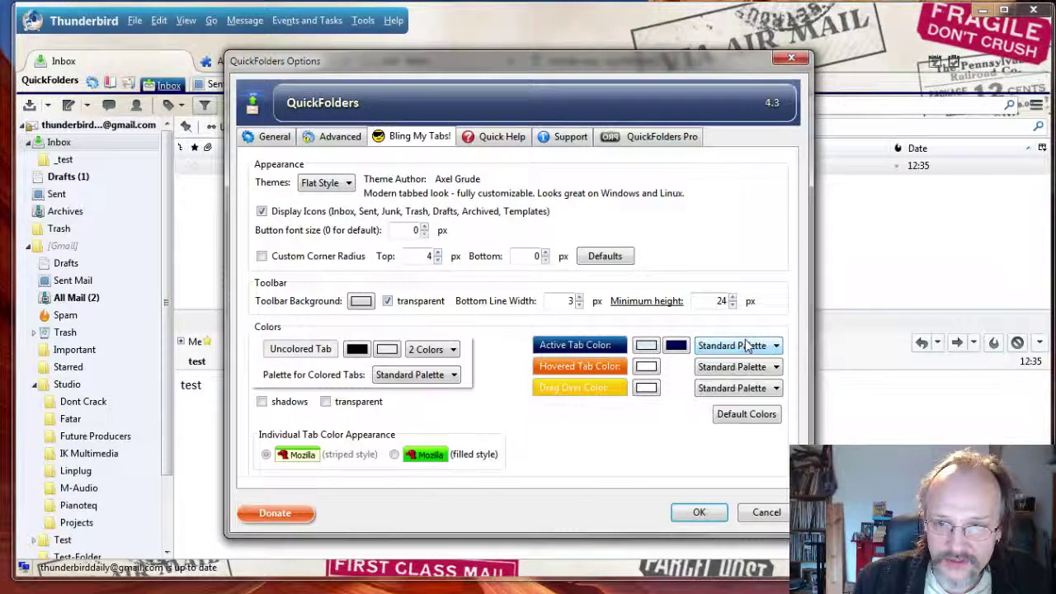
Switch the active tab's palette to Pastel Colors and choose rose as its color
{"action": "left_click", "coordinate": [602, 347]}
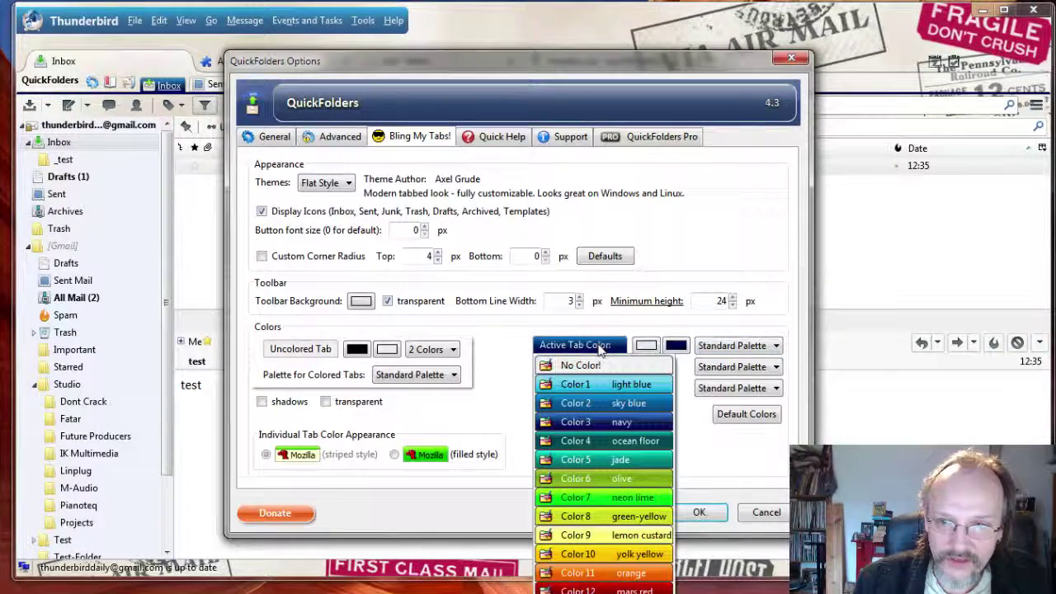
{"action": "left_click_drag", "start_coordinate": [540, 60], "coordinate": [558, 12]}
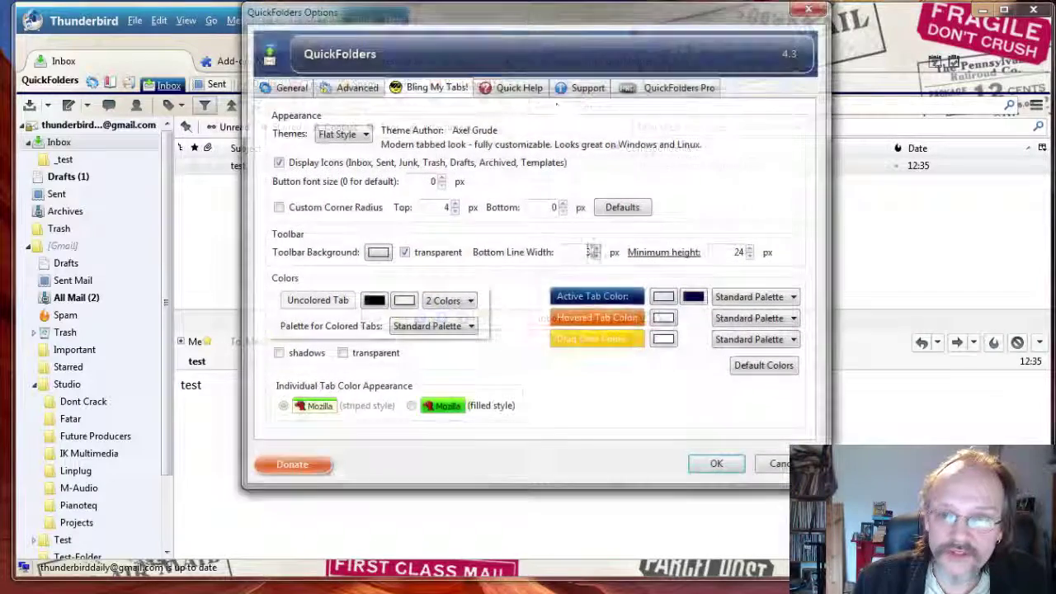
{"action": "left_click", "coordinate": [615, 305]}
{"action": "left_click", "coordinate": [617, 304]}
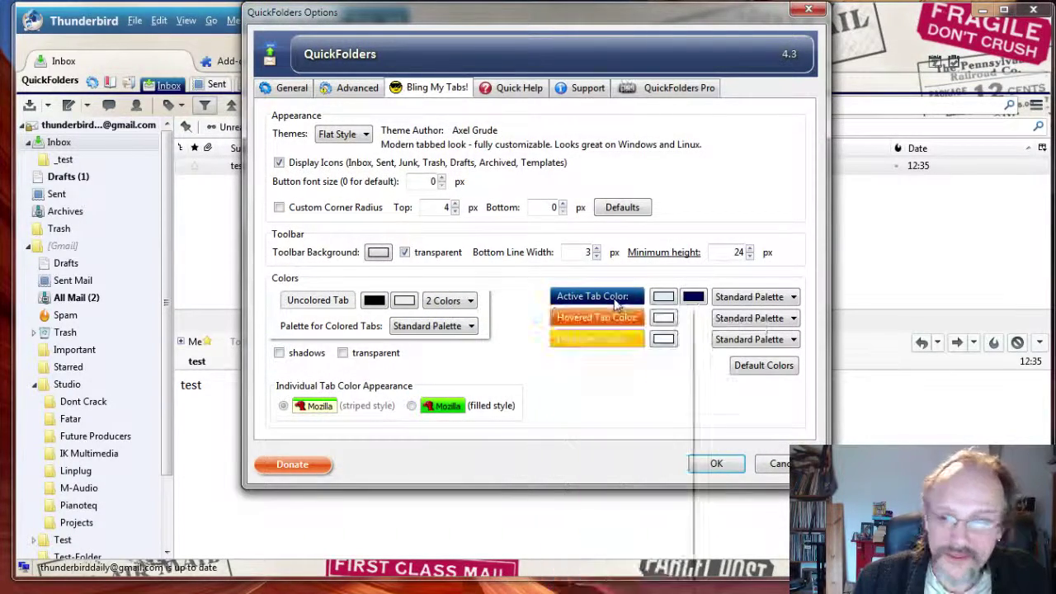
{"action": "left_click", "coordinate": [617, 304]}
{"action": "left_click", "coordinate": [784, 130]}
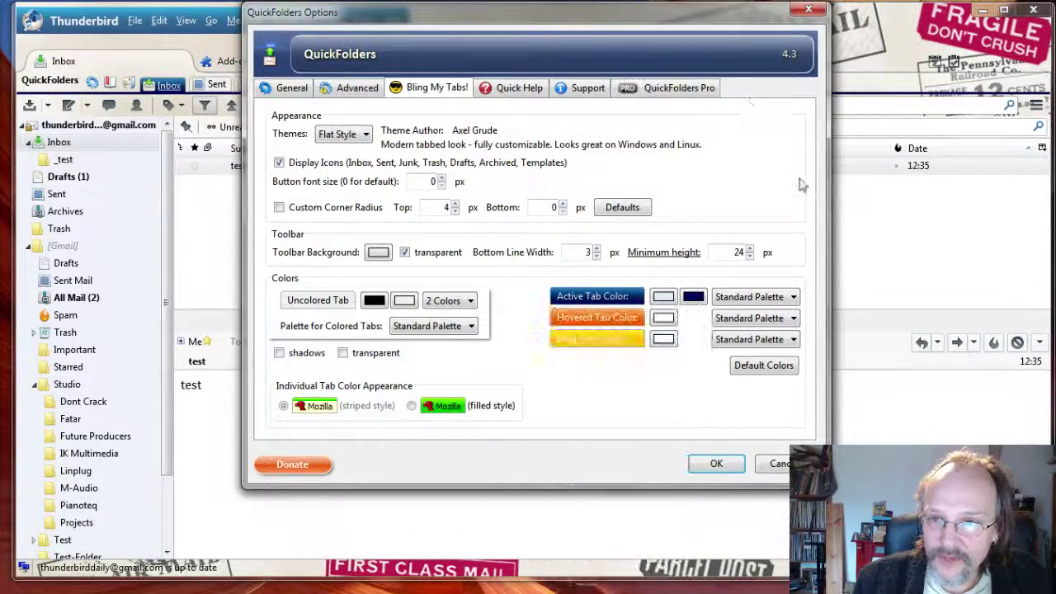
{"action": "left_click", "coordinate": [793, 298]}
{"action": "left_click", "coordinate": [765, 346]}
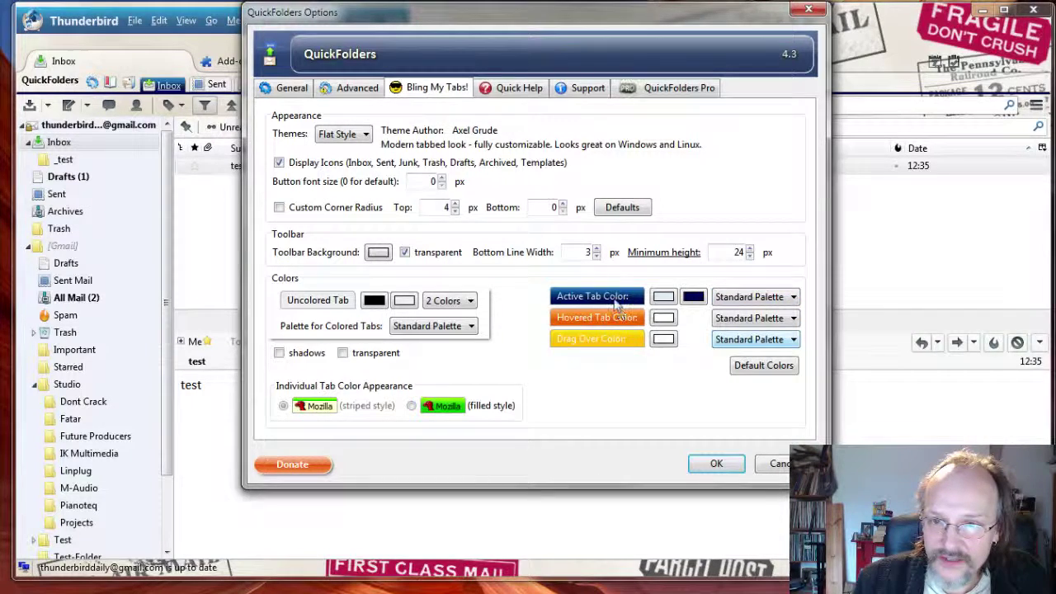
{"action": "left_click", "coordinate": [614, 298]}
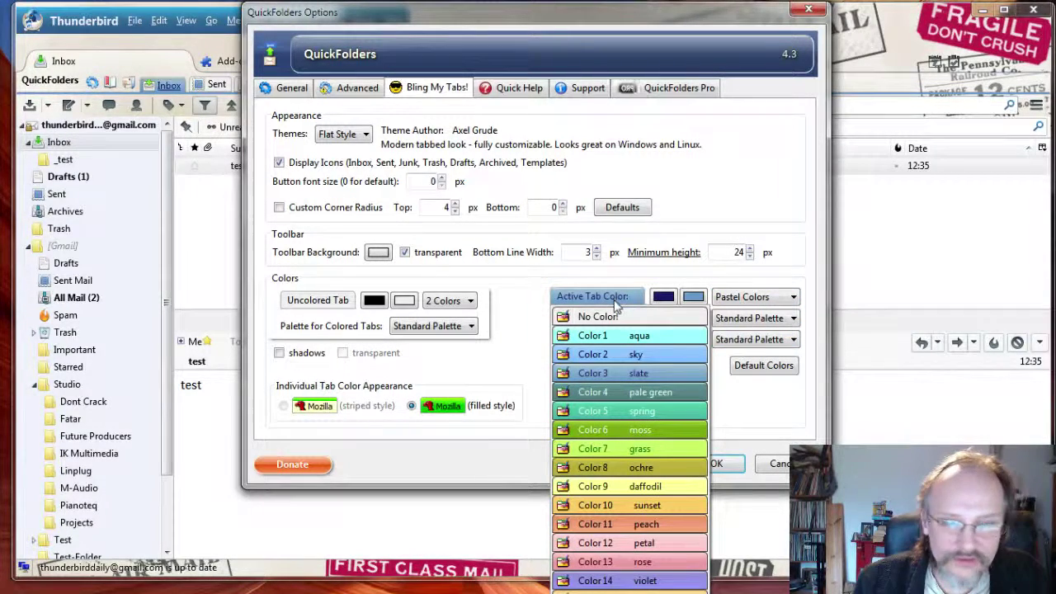
{"action": "left_click", "coordinate": [647, 562]}
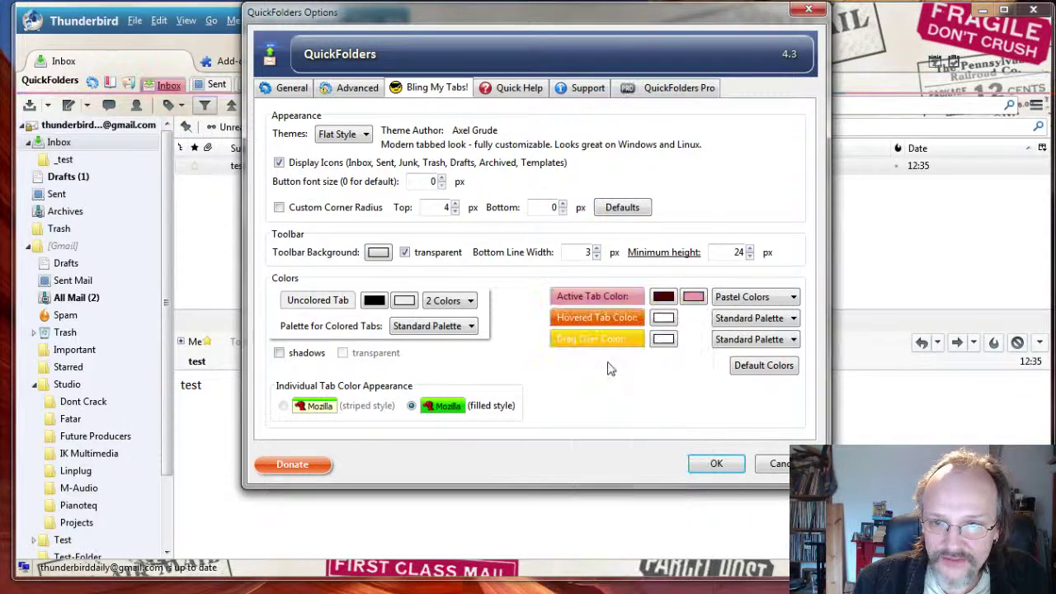
Switch the active tab's palette to Night Vision, try tangerine, and settle on ice blue
{"action": "left_click", "coordinate": [788, 298]}
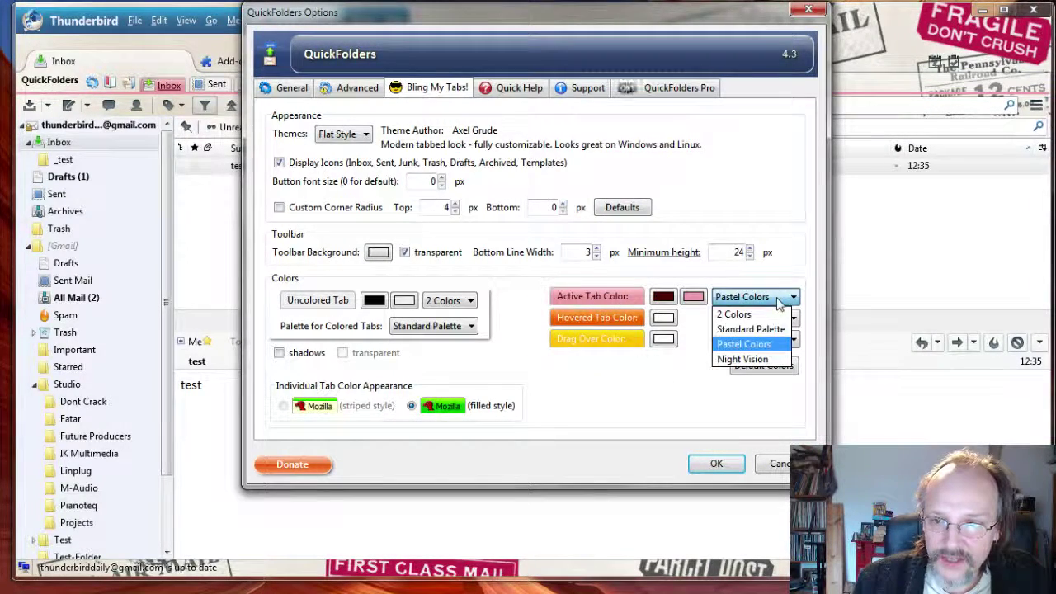
{"action": "left_click", "coordinate": [752, 360]}
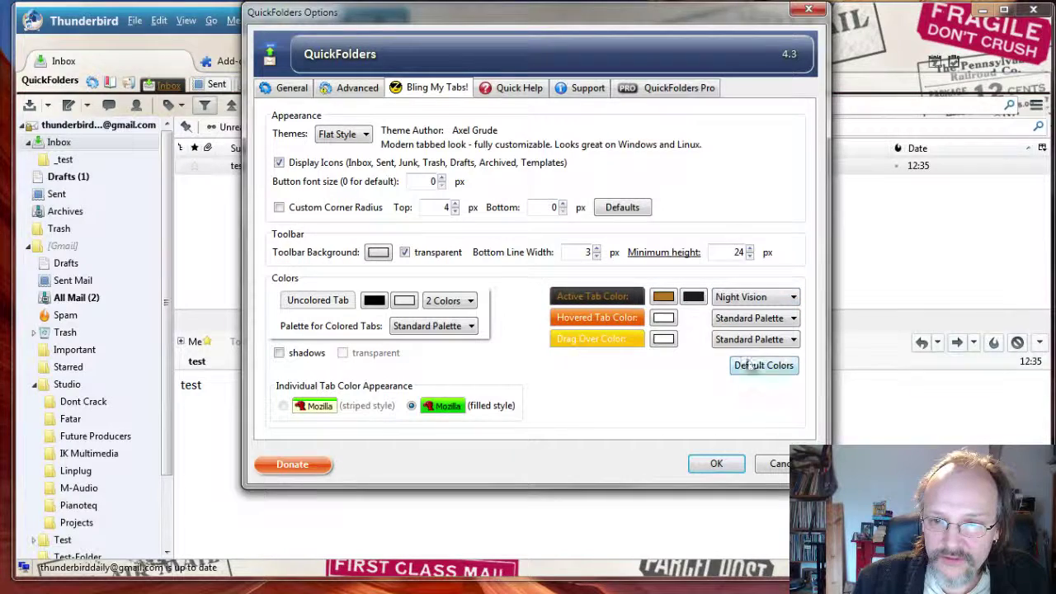
{"action": "left_click", "coordinate": [623, 298]}
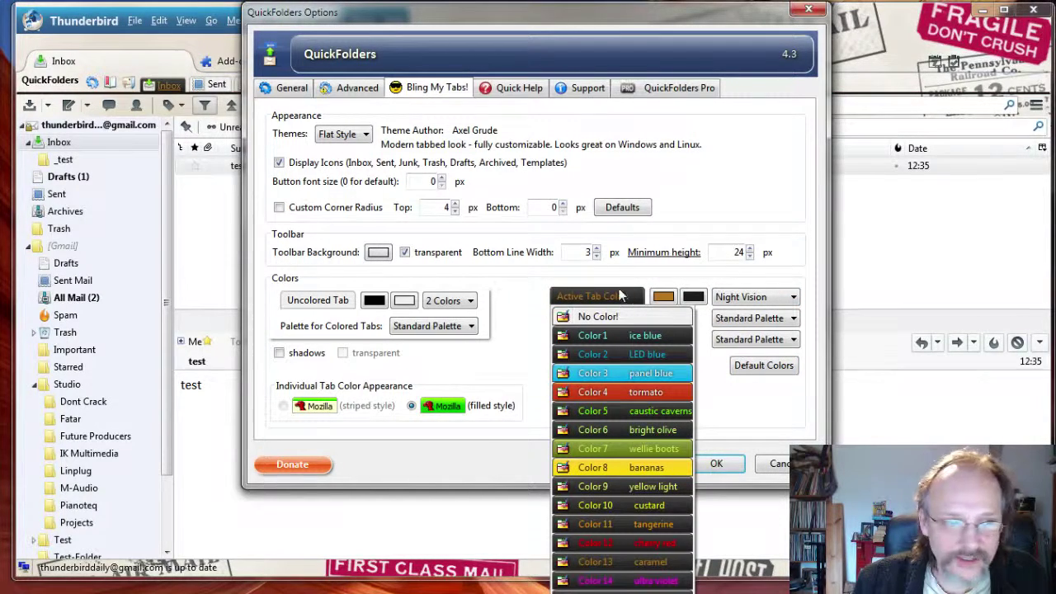
{"action": "left_click", "coordinate": [660, 525]}
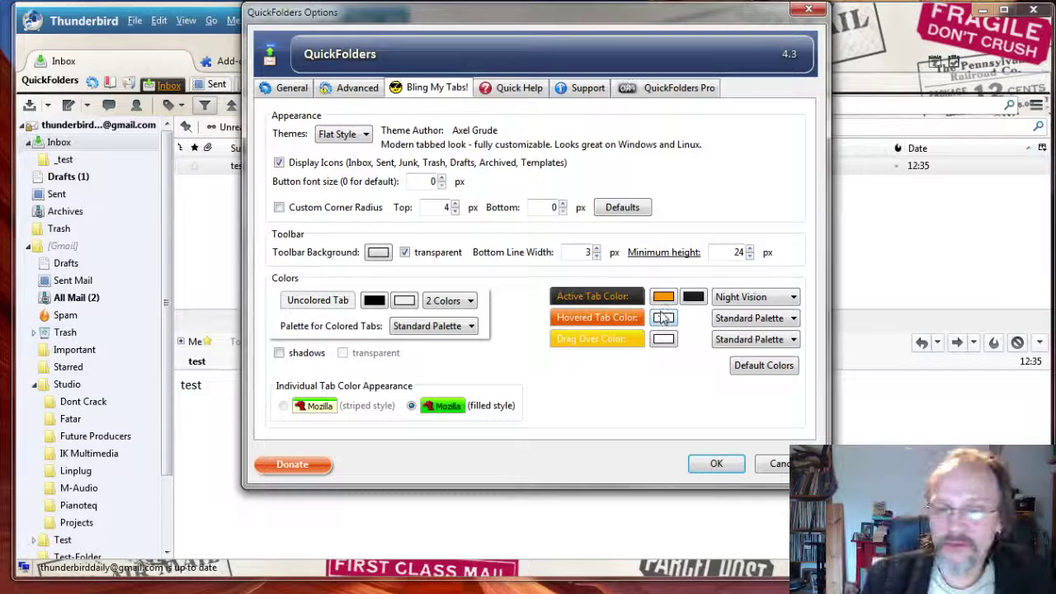
{"action": "left_click", "coordinate": [644, 299]}
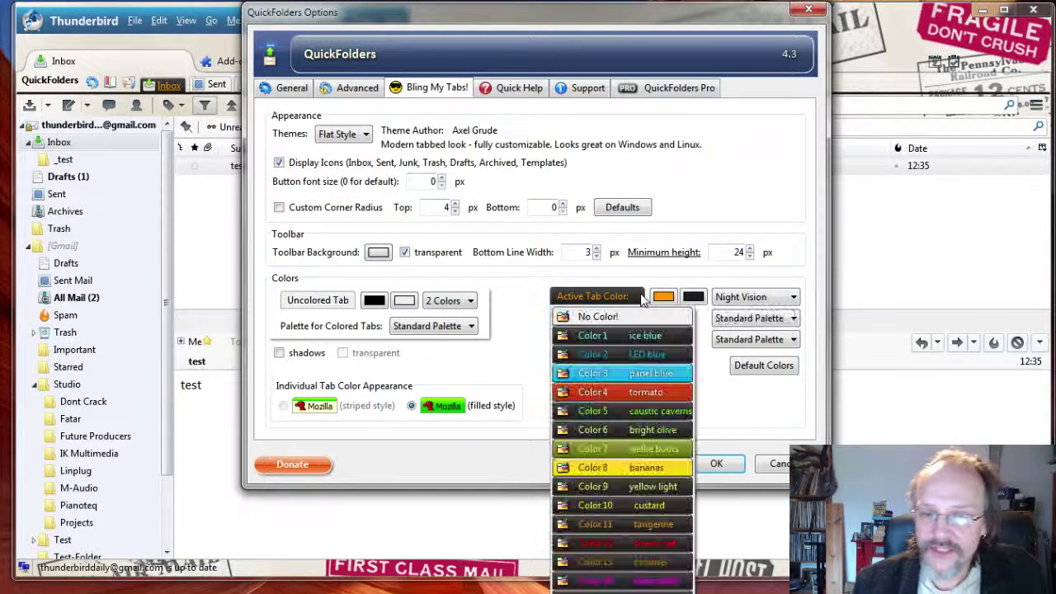
{"action": "left_click", "coordinate": [658, 336]}
Change the active tab's palette to Pastel Colors and review its color choices
{"action": "left_click", "coordinate": [780, 297]}
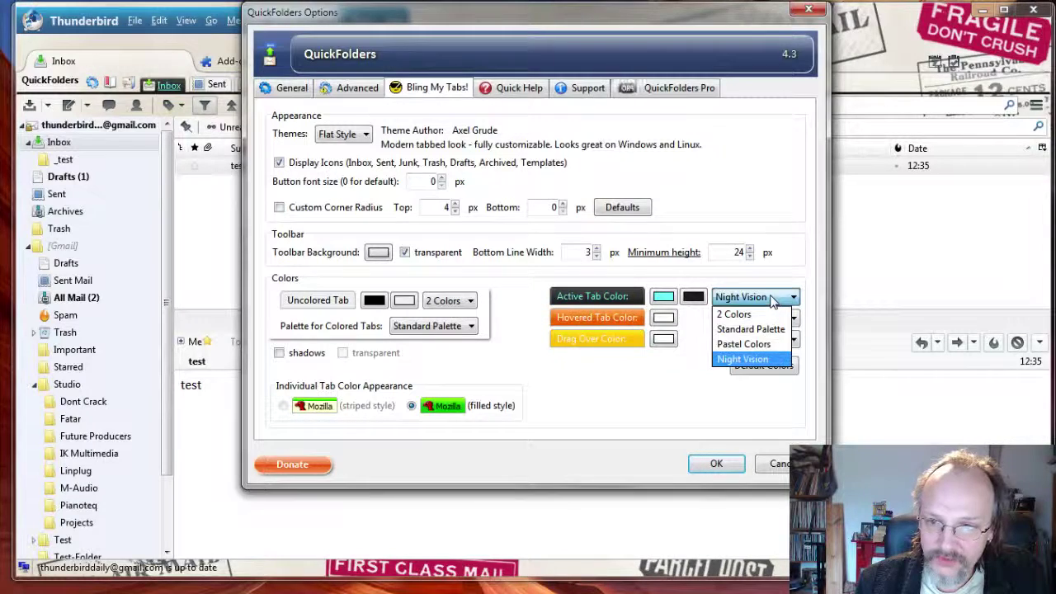
{"action": "key", "text": "Return"}
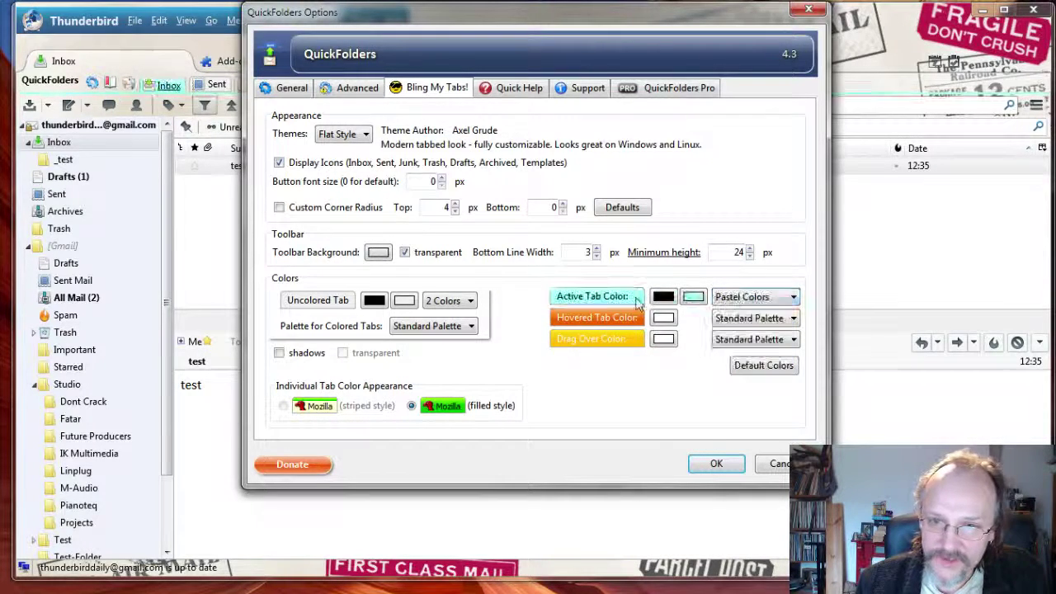
{"action": "left_click", "coordinate": [633, 301]}
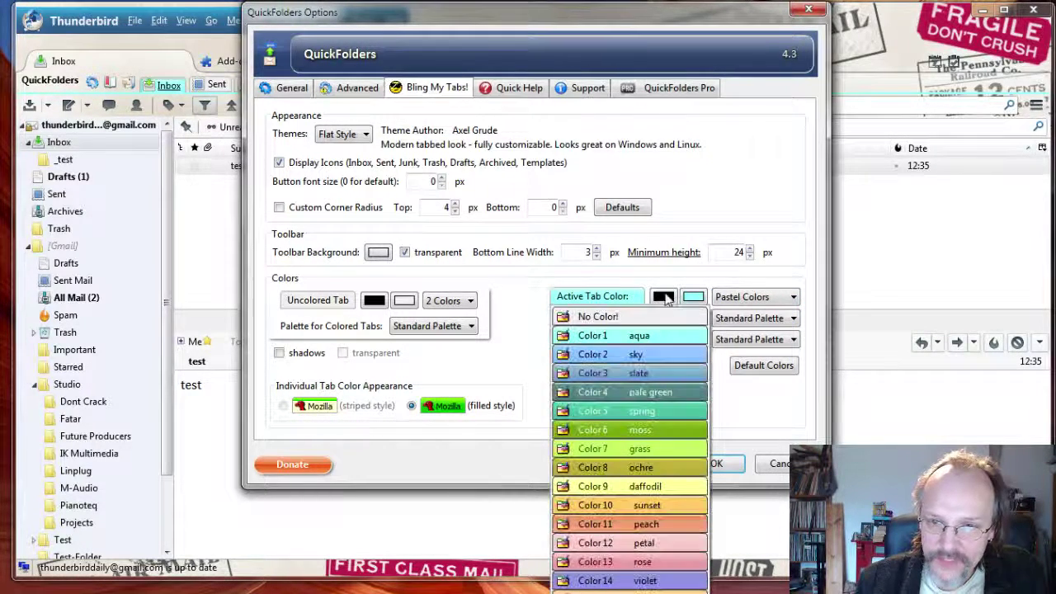
{"action": "left_click", "coordinate": [575, 301]}
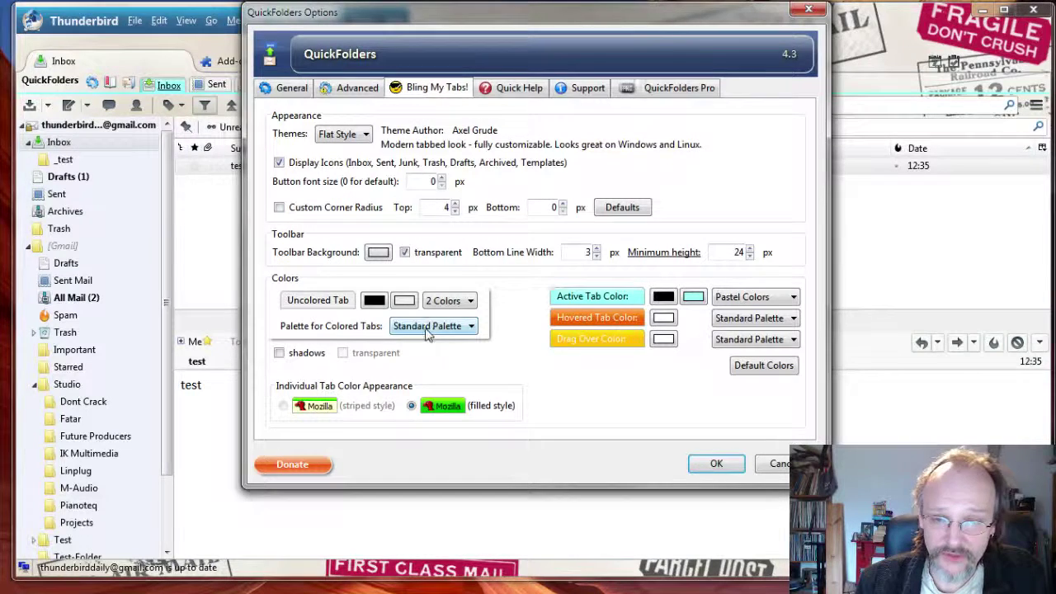
Set the palette for colored tabs to Pastel Colors and check the palette choices for uncolored tabs
{"action": "left_click", "coordinate": [471, 327]}
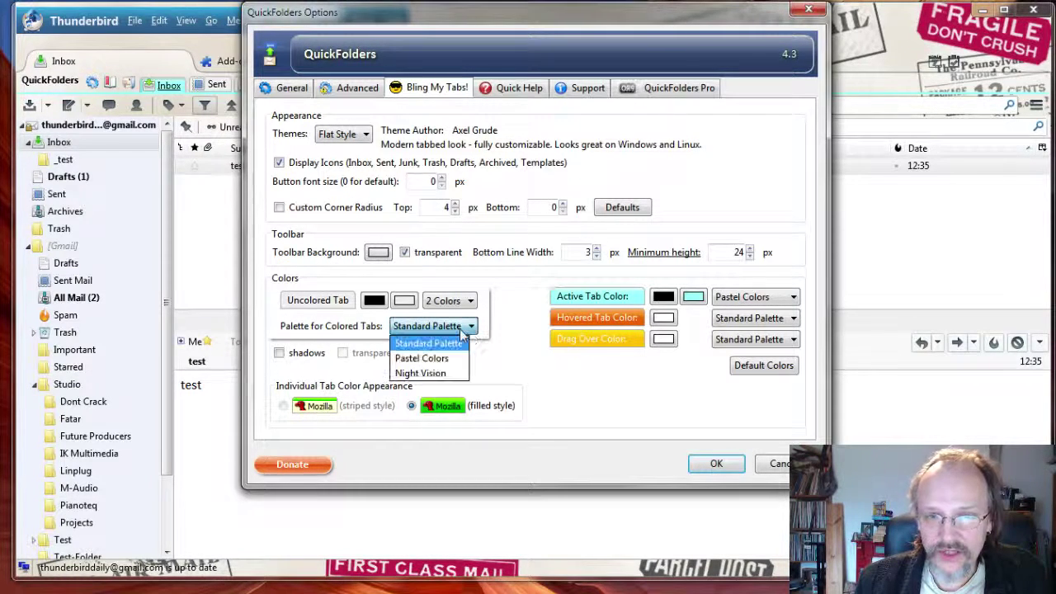
{"action": "left_click", "coordinate": [429, 360]}
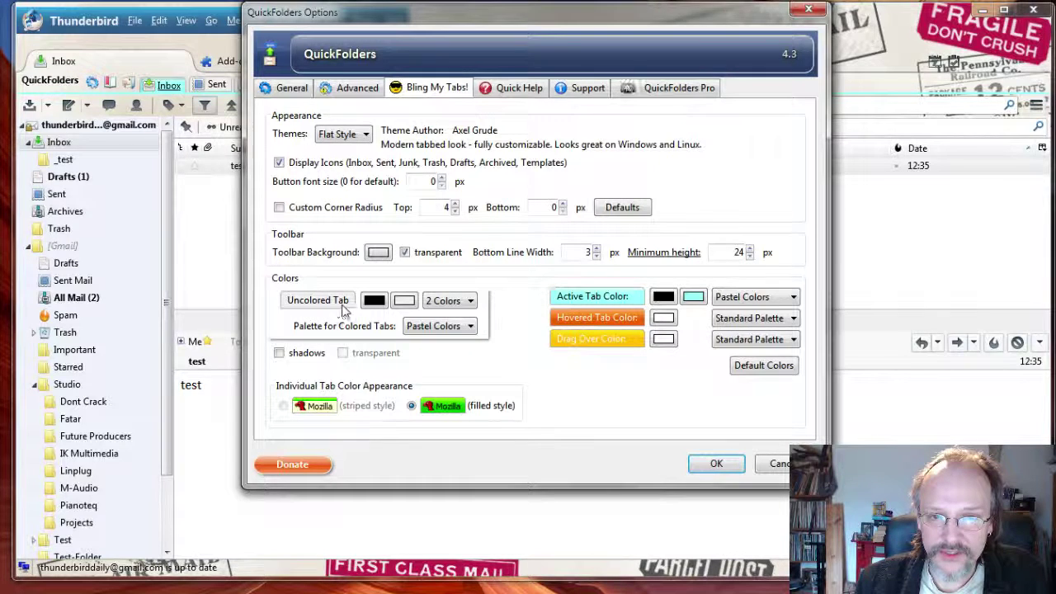
{"action": "left_click", "coordinate": [468, 302]}
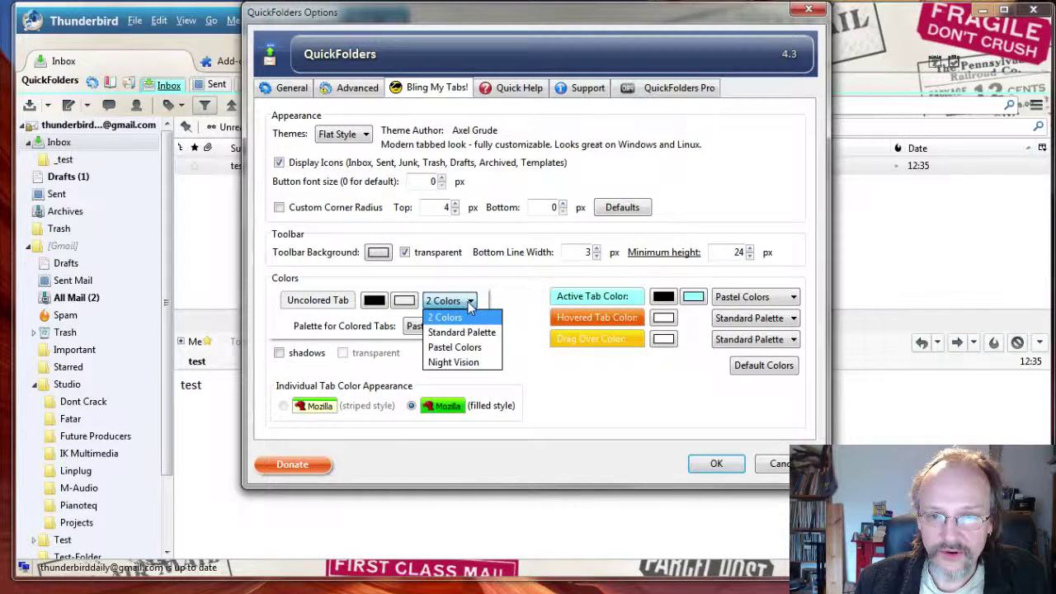
{"action": "left_click", "coordinate": [458, 302]}
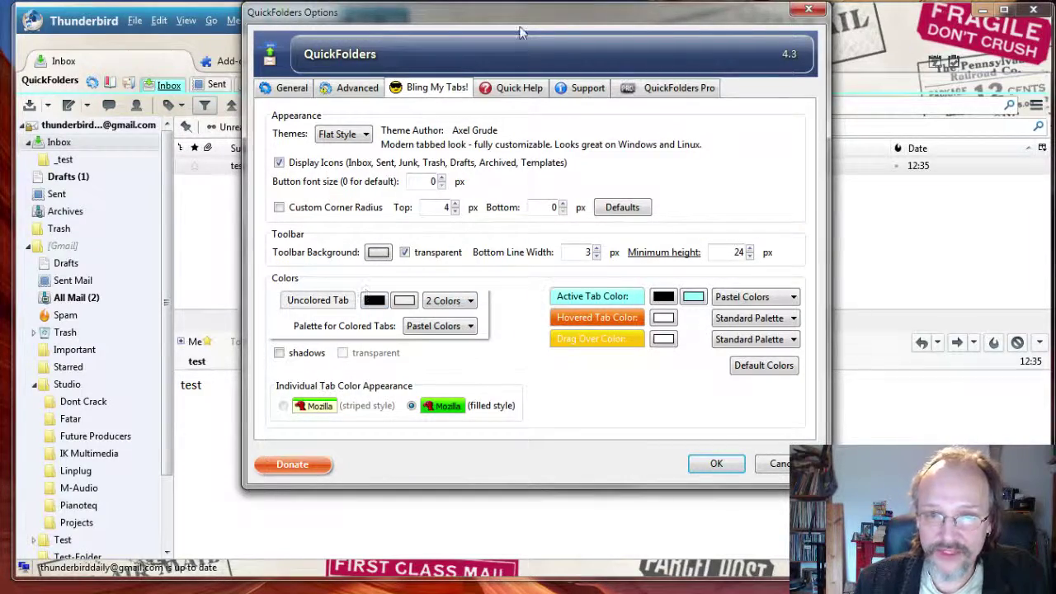
Set the uncolored tabs' text color to blue and their background color to yellow, with the options dialog moved off the tabs
{"action": "left_click_drag", "start_coordinate": [520, 32], "coordinate": [695, 41]}
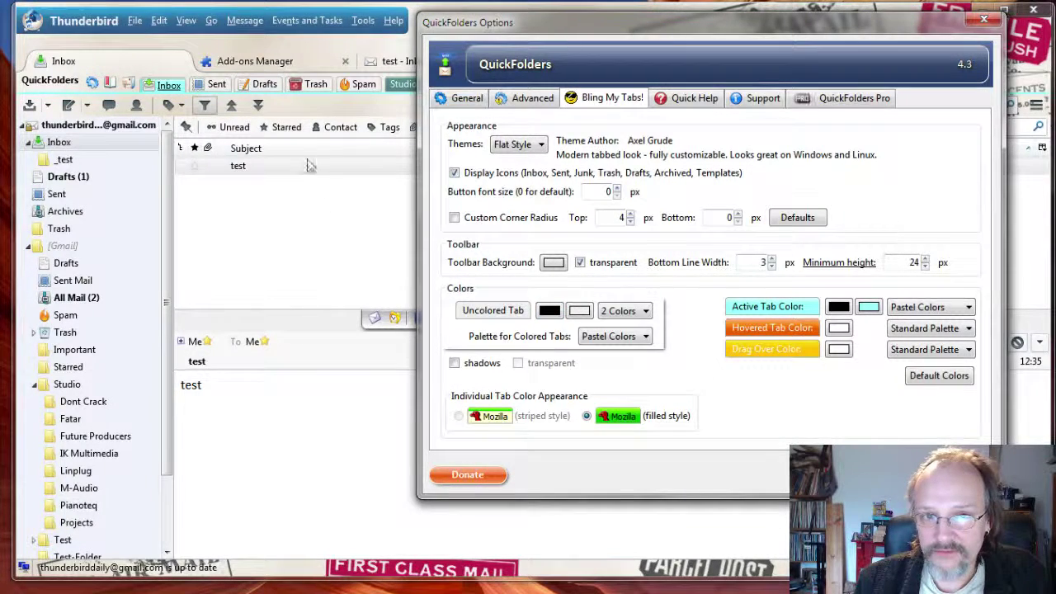
{"action": "left_click", "coordinate": [549, 311]}
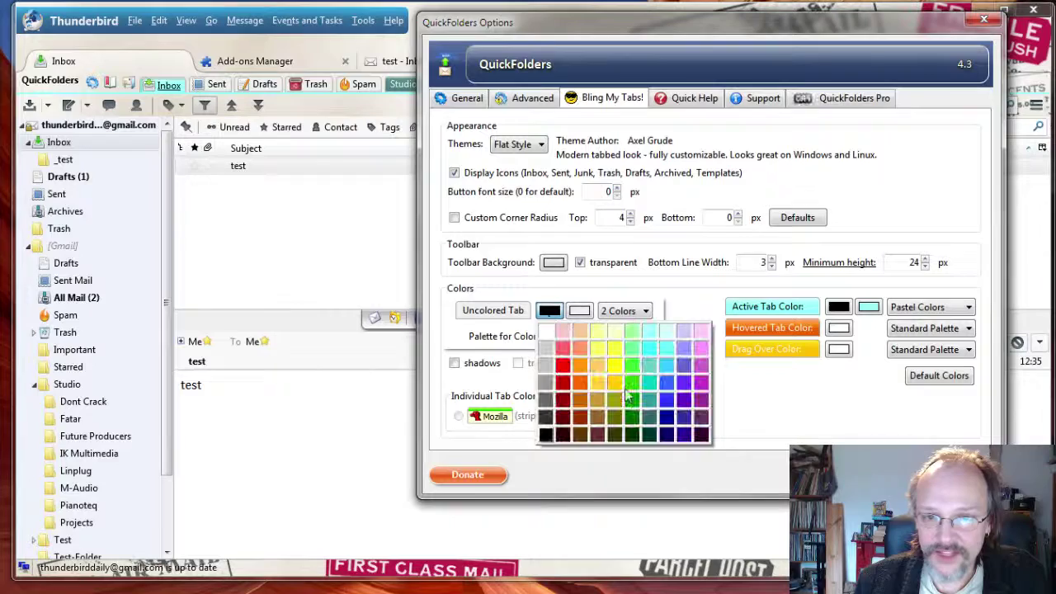
{"action": "left_click", "coordinate": [666, 401]}
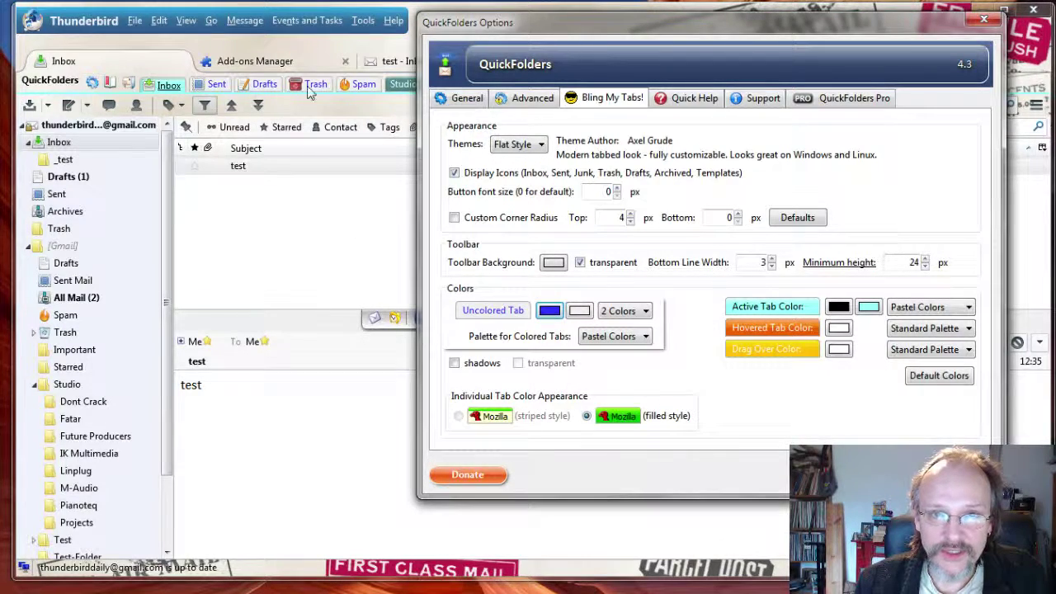
{"action": "left_click", "coordinate": [579, 310]}
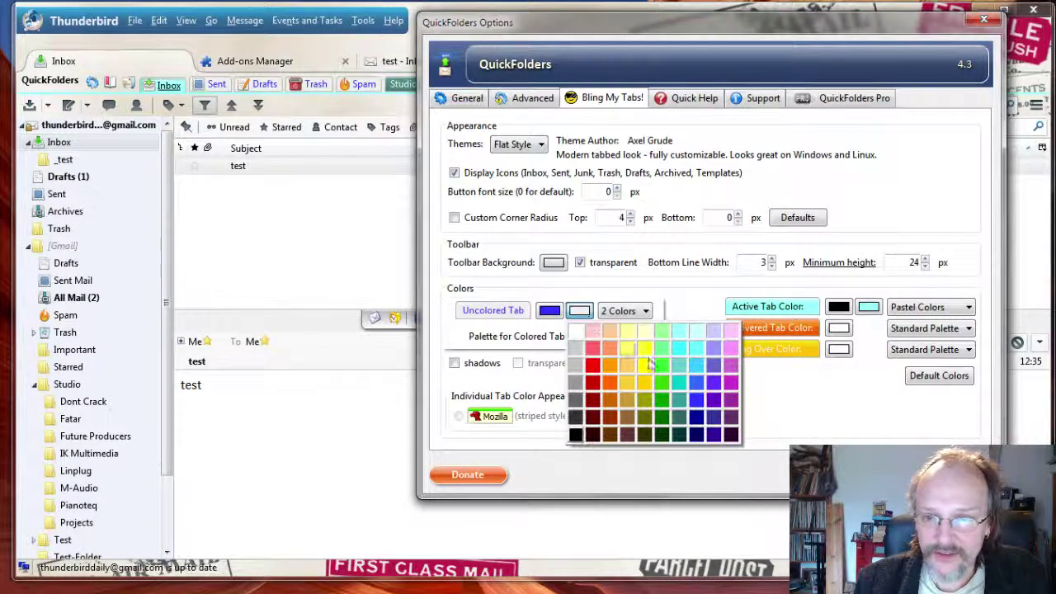
{"action": "left_click", "coordinate": [641, 346]}
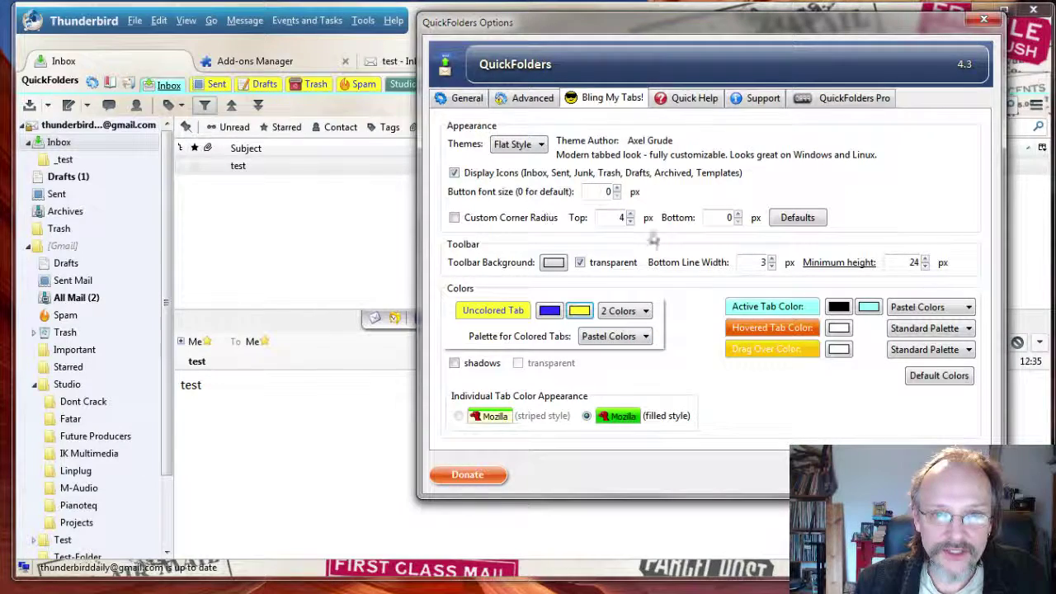
Switch the uncolored tabs' palette to Pastel Colors and choose sky as their color
{"action": "left_click", "coordinate": [628, 314]}
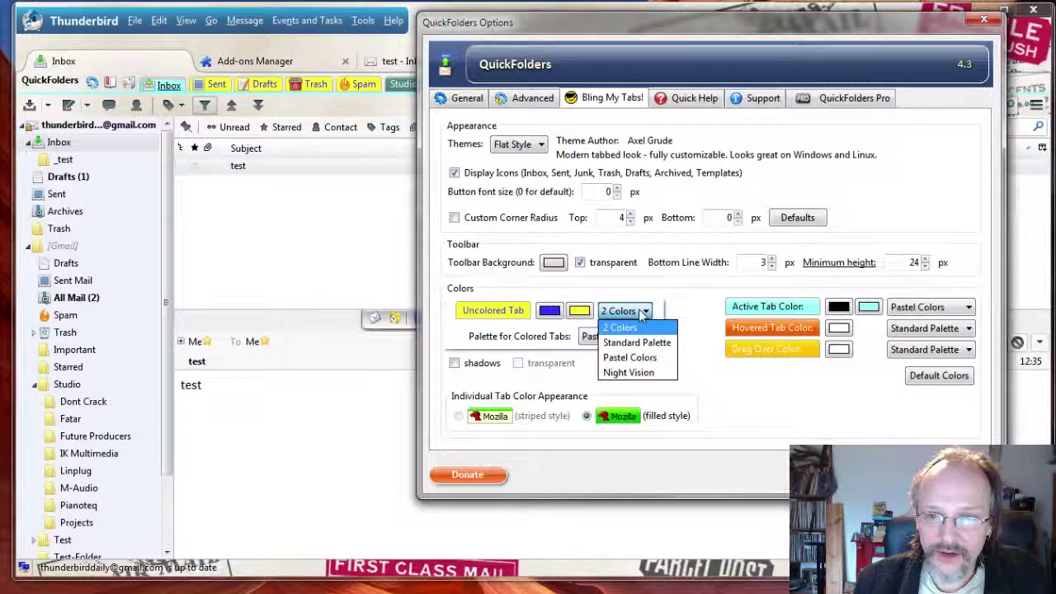
{"action": "left_click", "coordinate": [632, 359]}
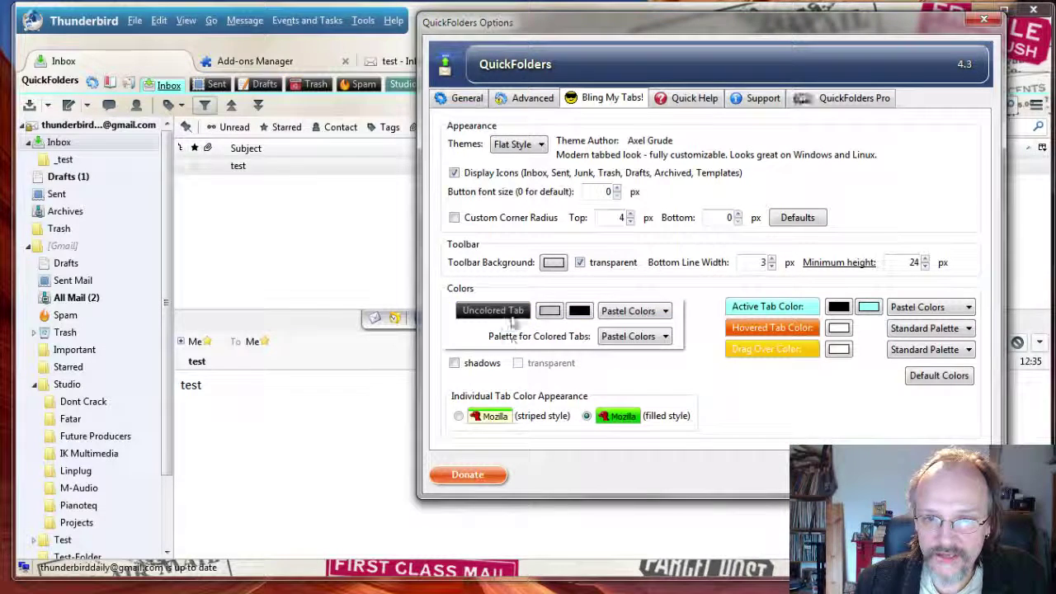
{"action": "left_click", "coordinate": [512, 310]}
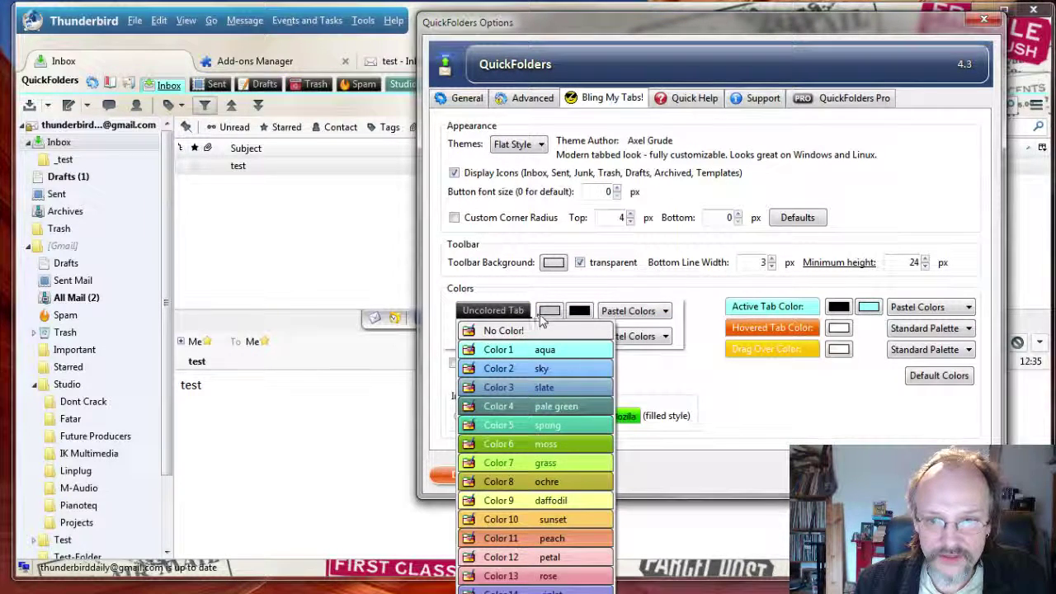
{"action": "left_click", "coordinate": [573, 369]}
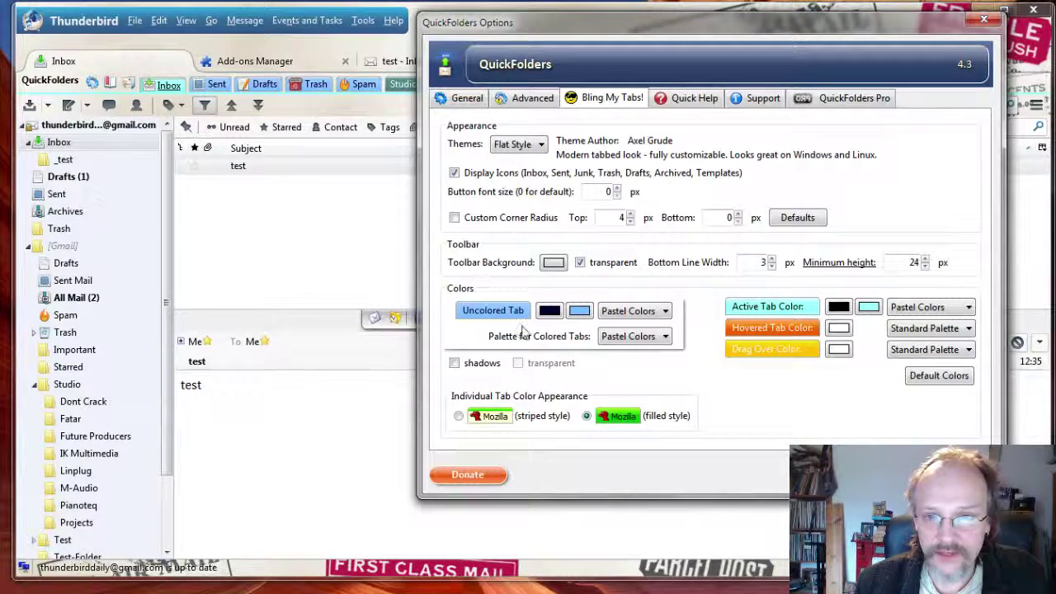
Change the uncolored tabs to a gray pastel color and set their text color to white
{"action": "left_click", "coordinate": [520, 313]}
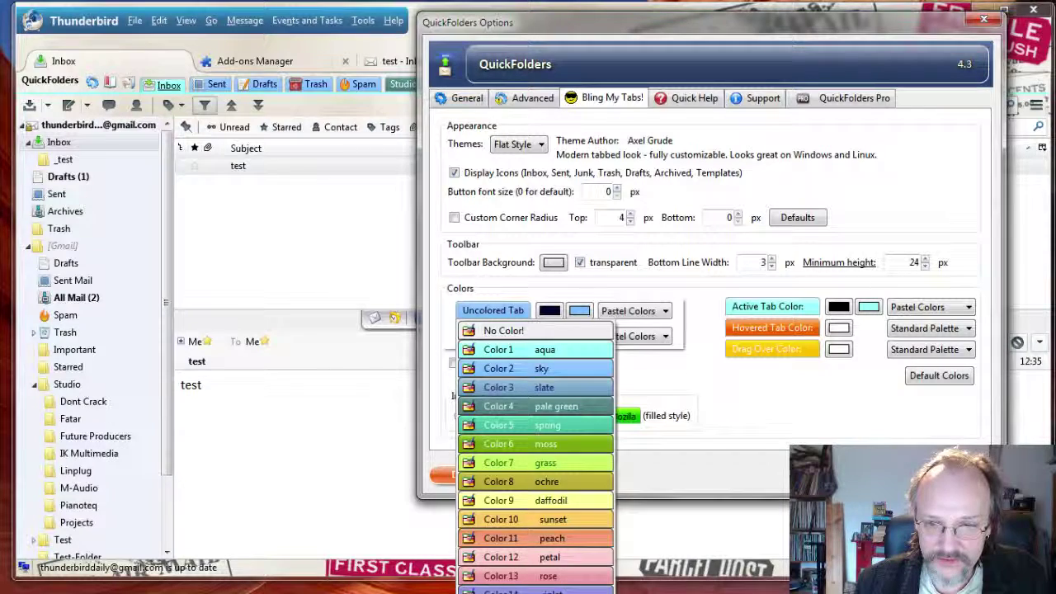
{"action": "left_click", "coordinate": [608, 554]}
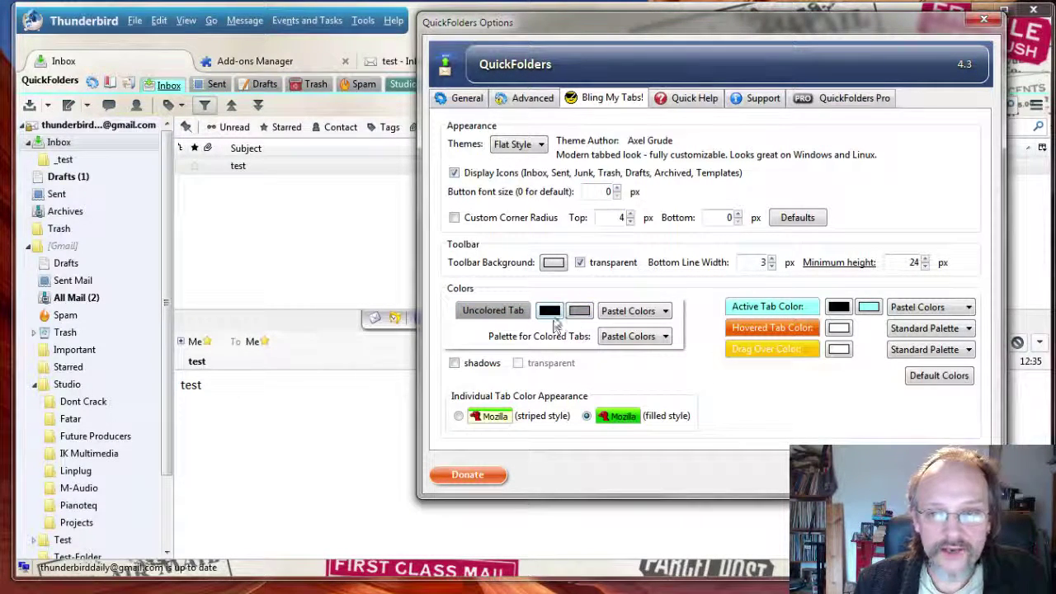
{"action": "left_click", "coordinate": [550, 311]}
{"action": "left_click", "coordinate": [548, 334]}
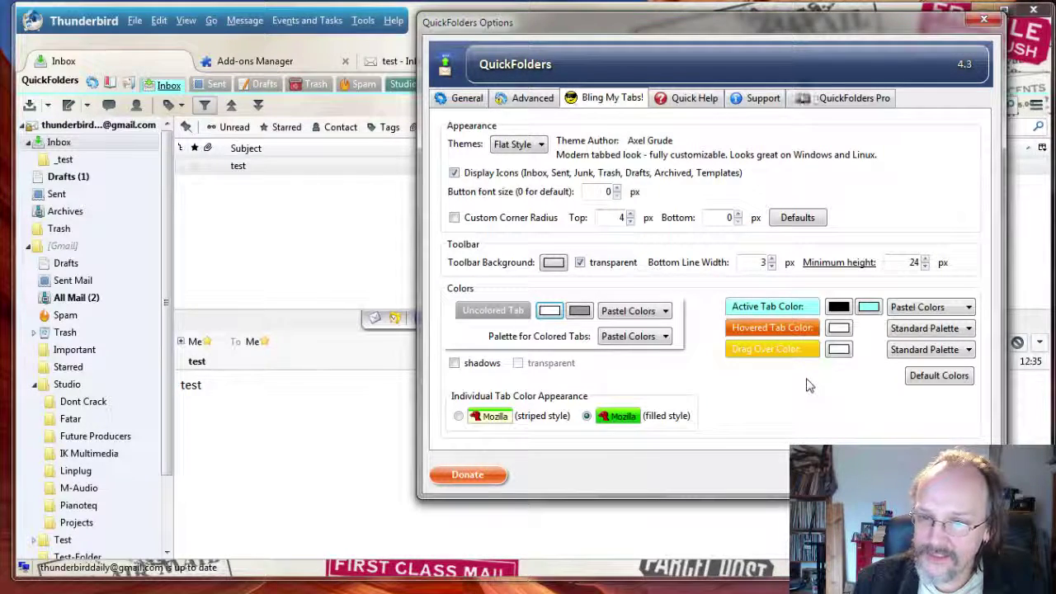
Switch the active tab's palette to Standard Palette and choose dark red as its color
{"action": "left_click", "coordinate": [796, 308]}
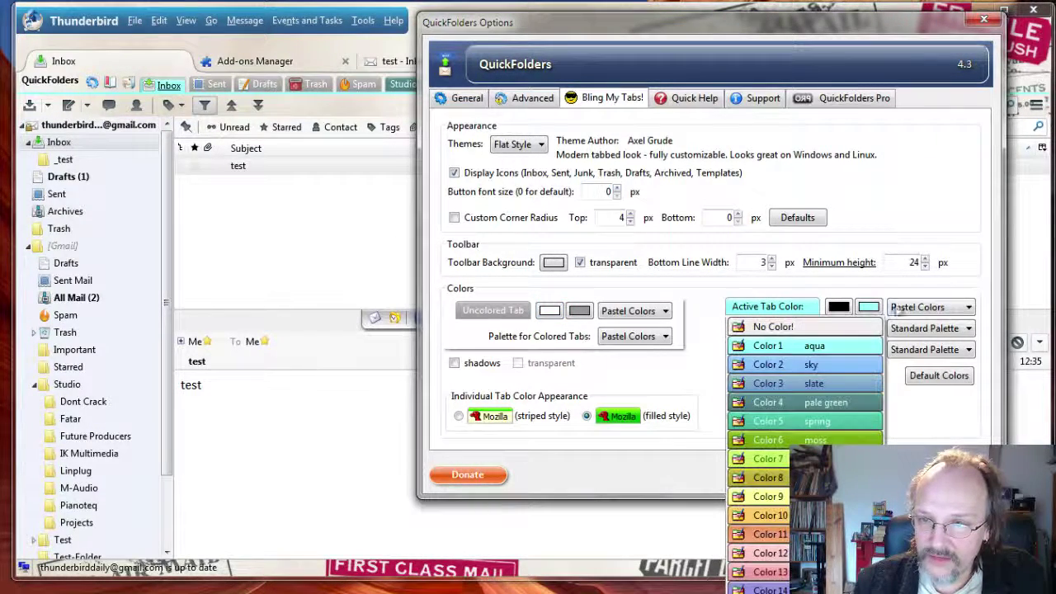
{"action": "left_click", "coordinate": [912, 307]}
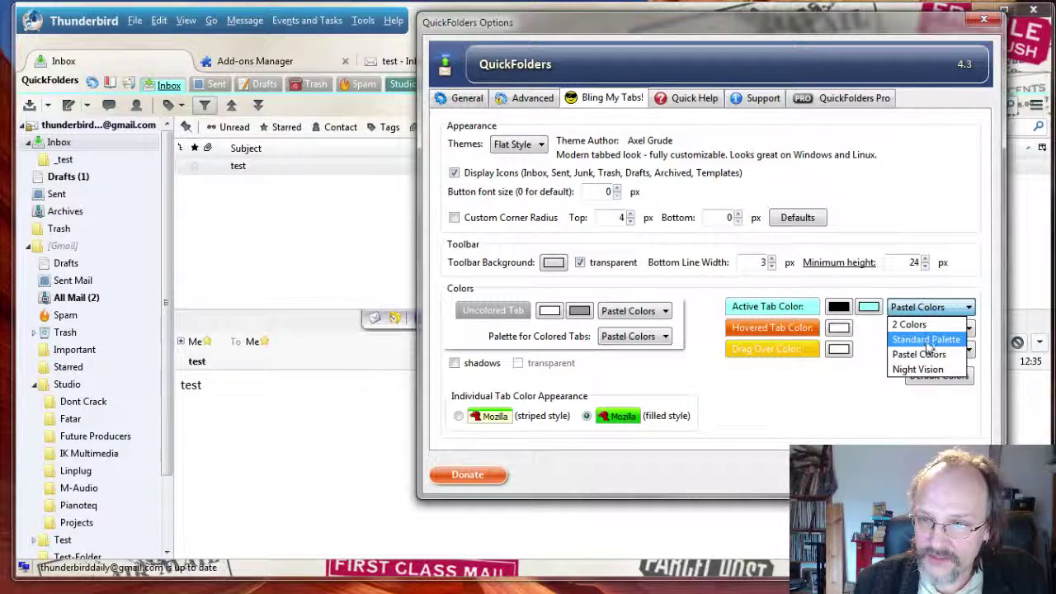
{"action": "left_click", "coordinate": [920, 339]}
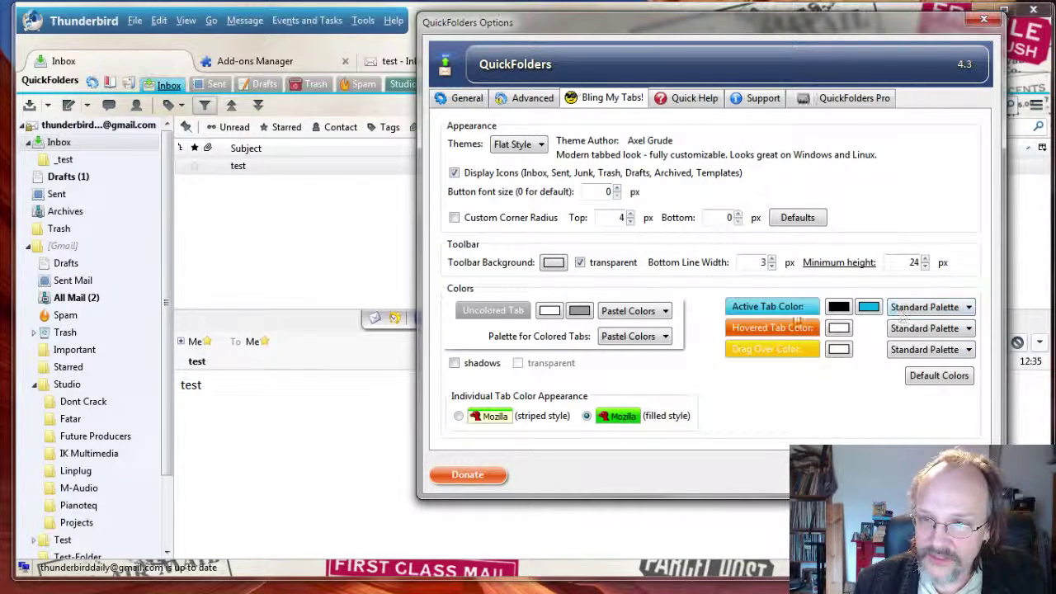
{"action": "left_click", "coordinate": [797, 312]}
{"action": "key", "text": "Escape"}
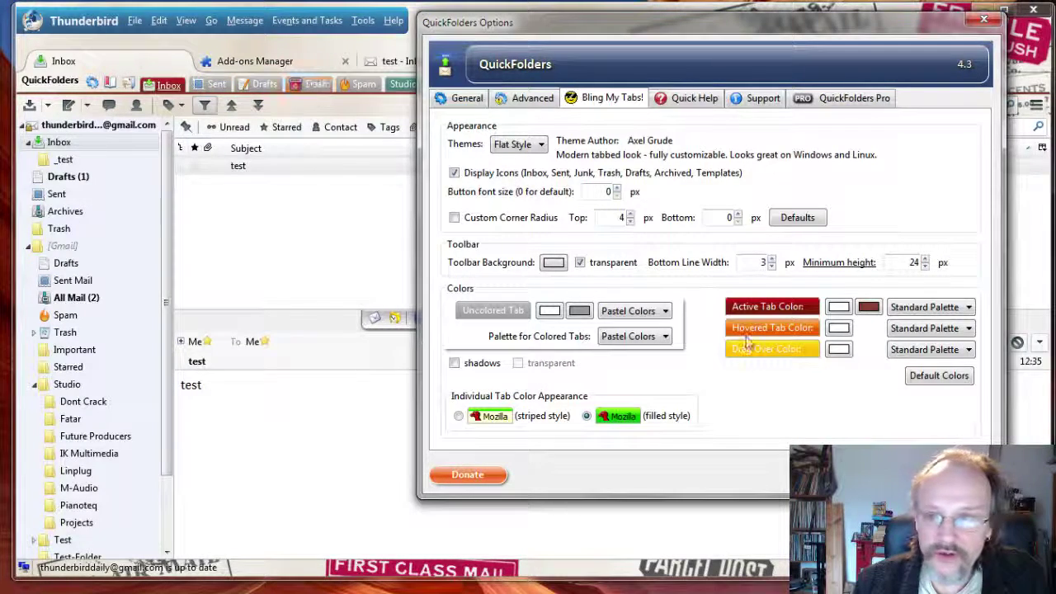
Set the drag-over text color to red, save the options, and try it out with the test message
{"action": "left_click", "coordinate": [838, 349]}
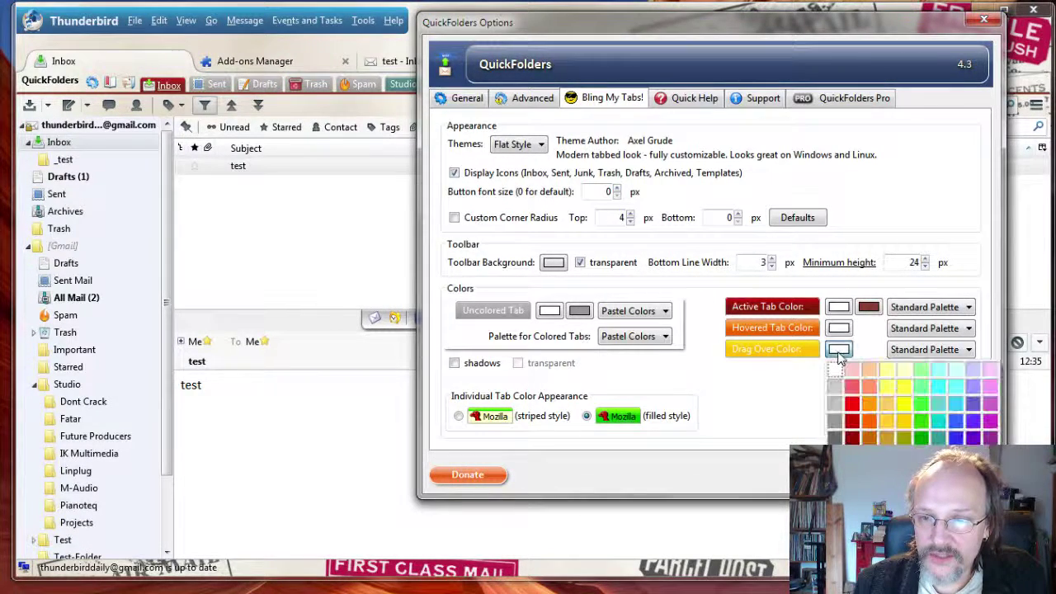
{"action": "left_click", "coordinate": [855, 405]}
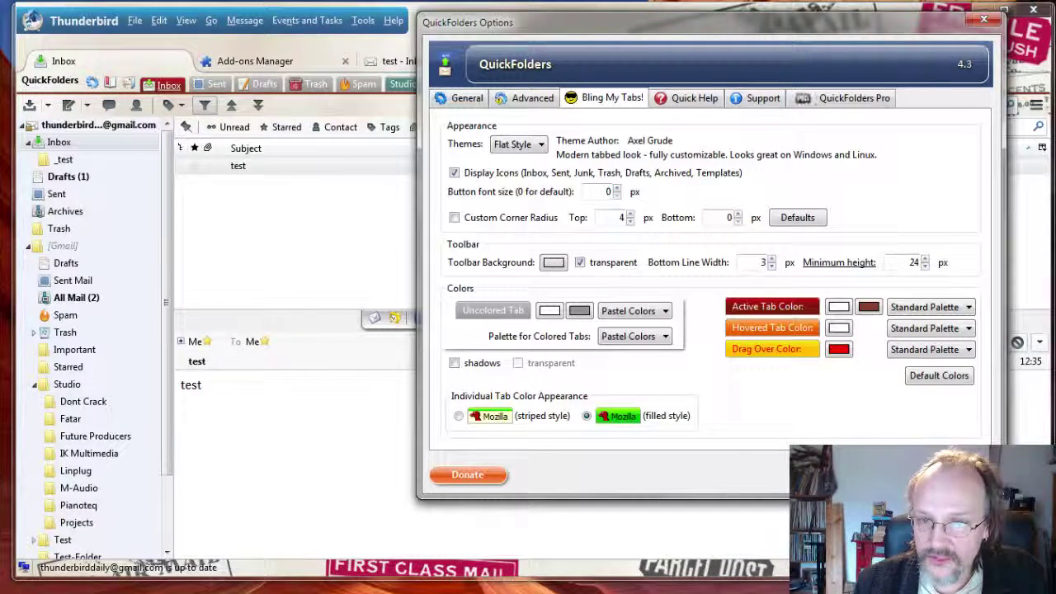
{"action": "left_click", "coordinate": [891, 474]}
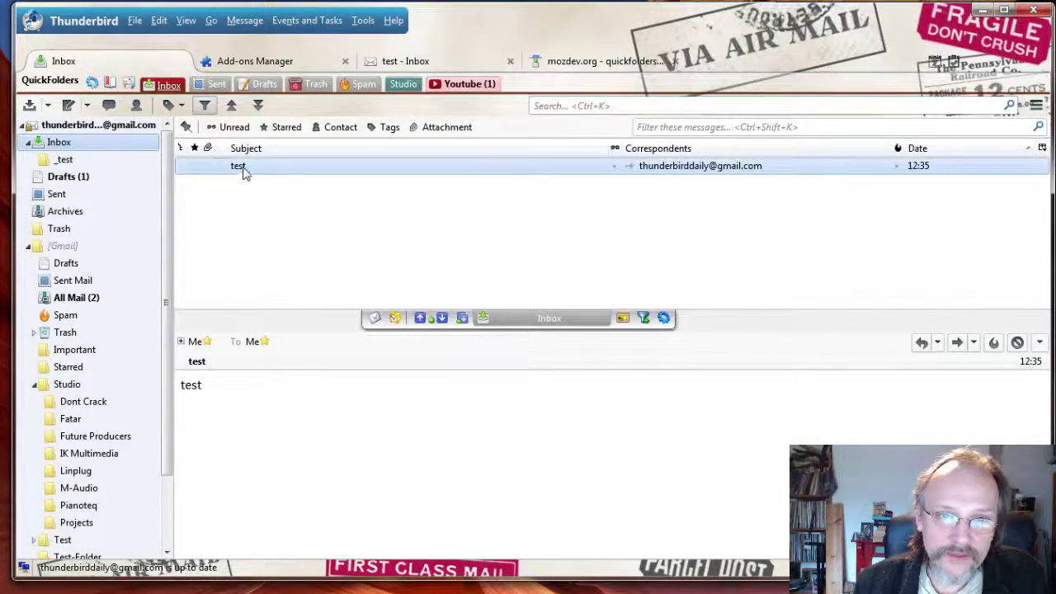
{"action": "left_click_drag", "start_coordinate": [243, 171], "coordinate": [669, 323]}
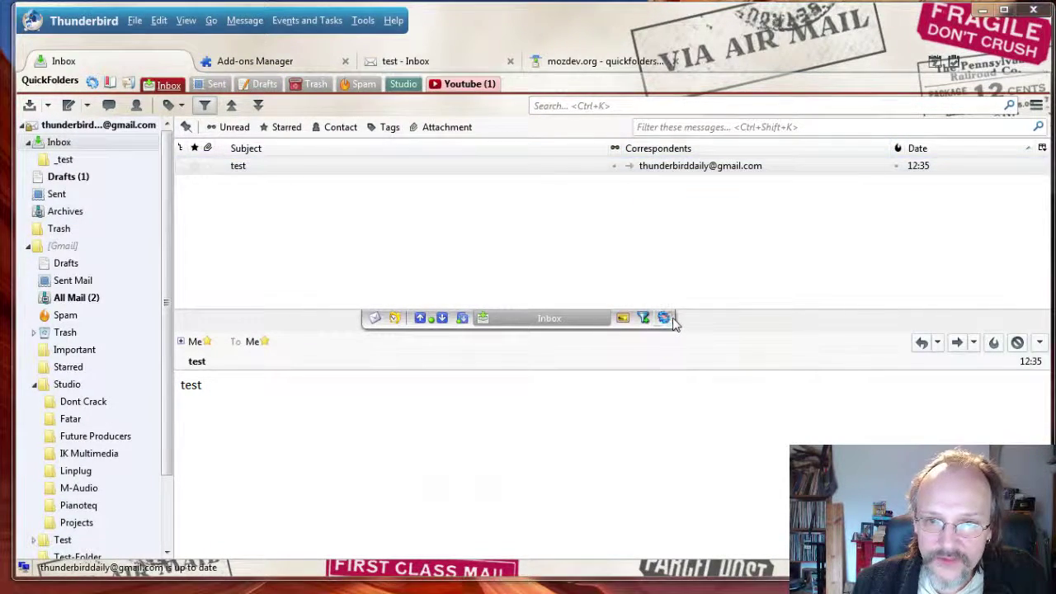
Reopen the QuickFolders options, compare both individual tab color appearances, and select the striped style
{"action": "left_click", "coordinate": [664, 318]}
{"action": "left_click_drag", "start_coordinate": [577, 23], "coordinate": [598, 71]}
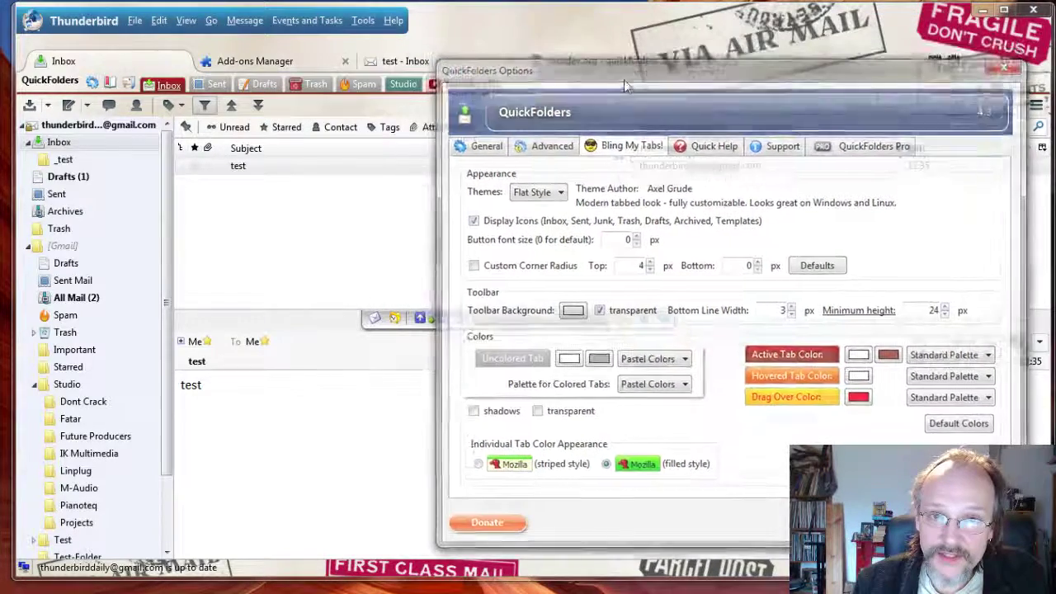
{"action": "left_click", "coordinate": [479, 464]}
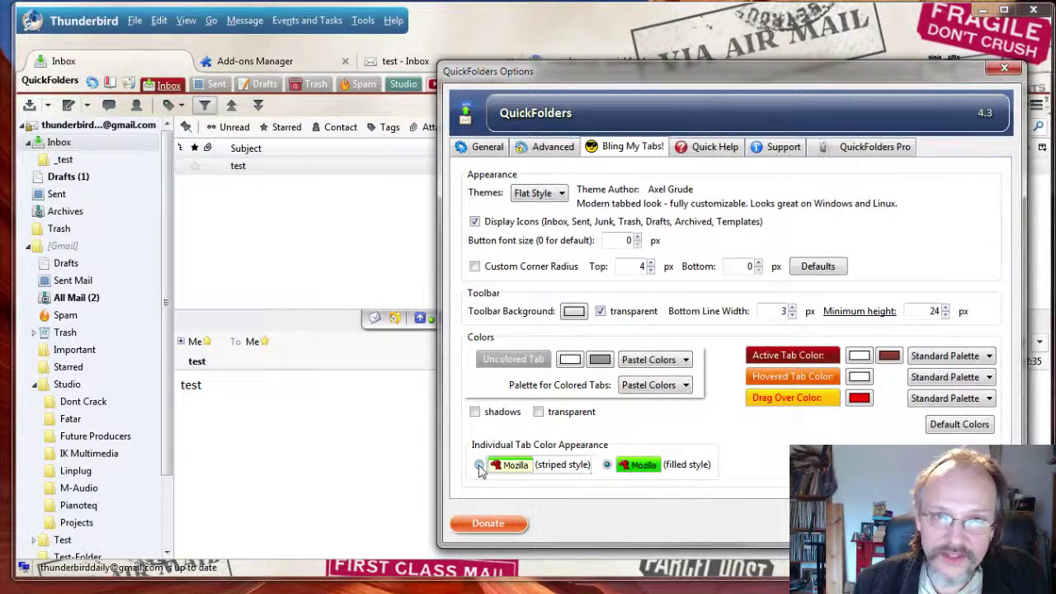
{"action": "left_click", "coordinate": [608, 465]}
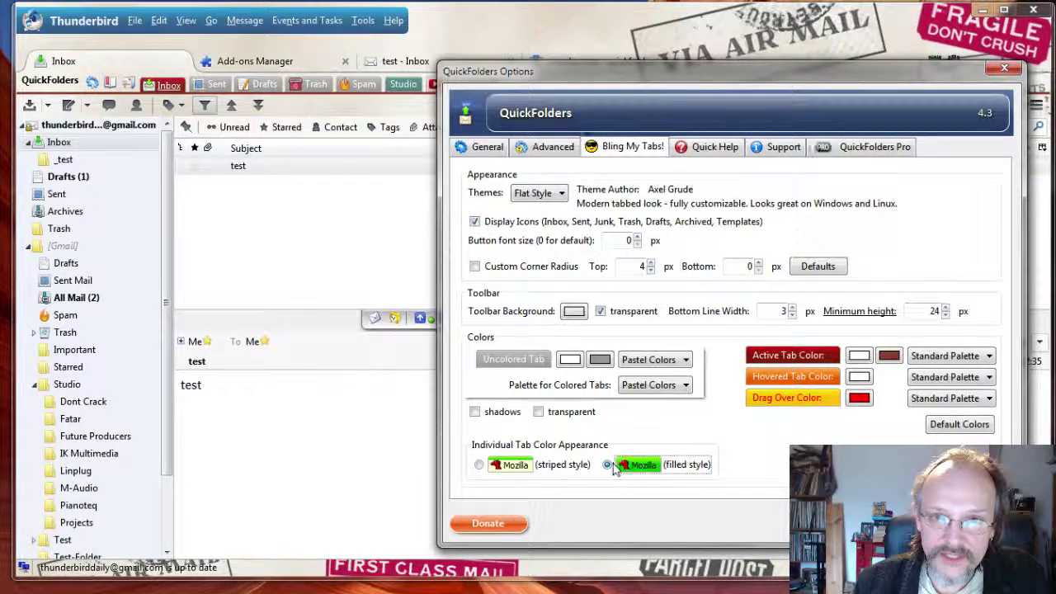
{"action": "left_click_drag", "start_coordinate": [593, 79], "coordinate": [546, 121]}
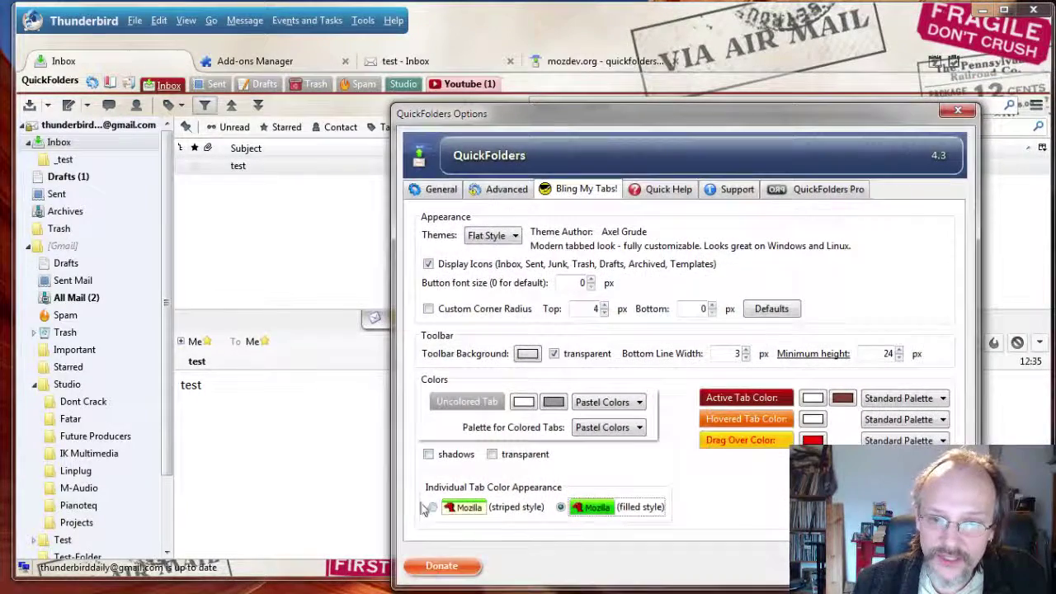
{"action": "left_click", "coordinate": [433, 507]}
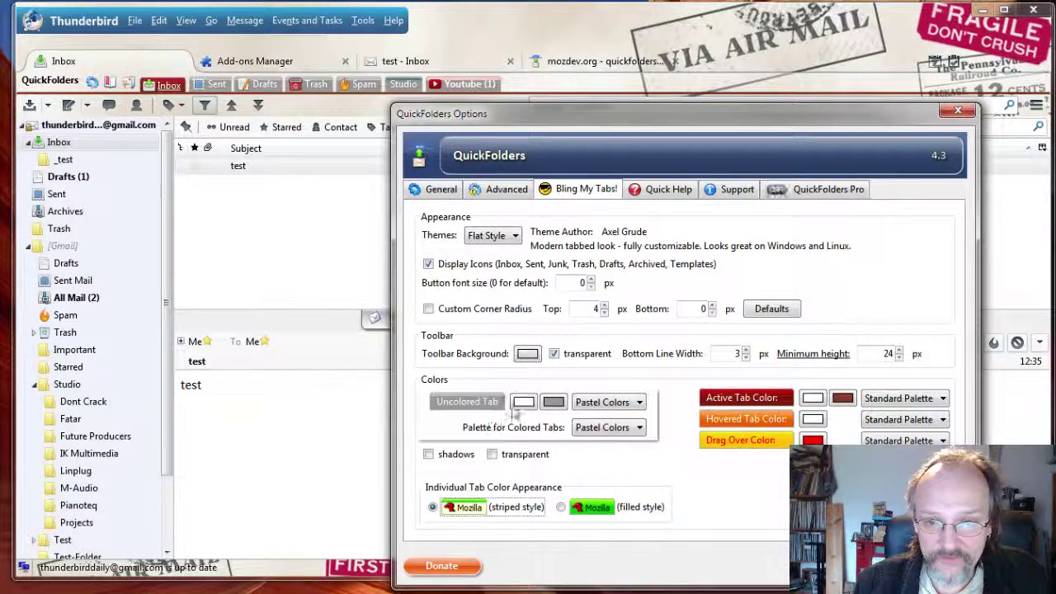
Set the uncolored tabs' background color to white and their text color to black
{"action": "left_click", "coordinate": [553, 410]}
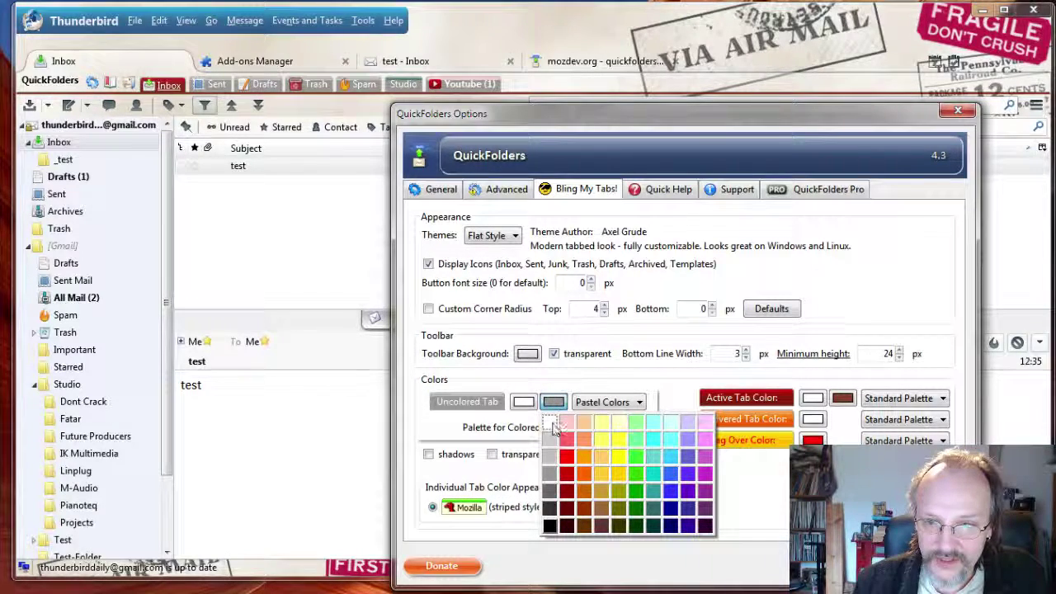
{"action": "left_click", "coordinate": [549, 426]}
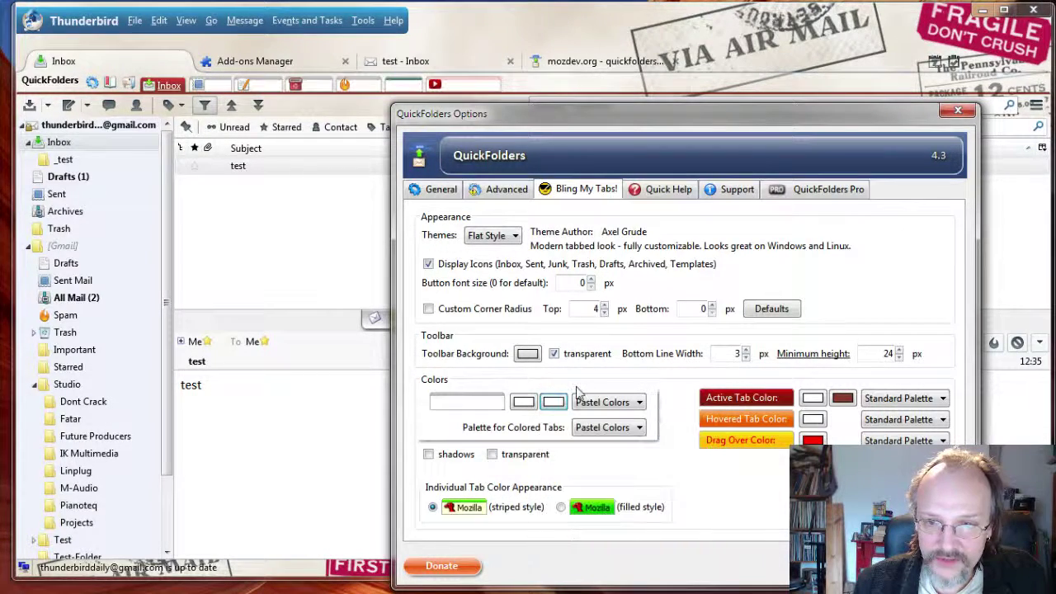
{"action": "left_click", "coordinate": [522, 404]}
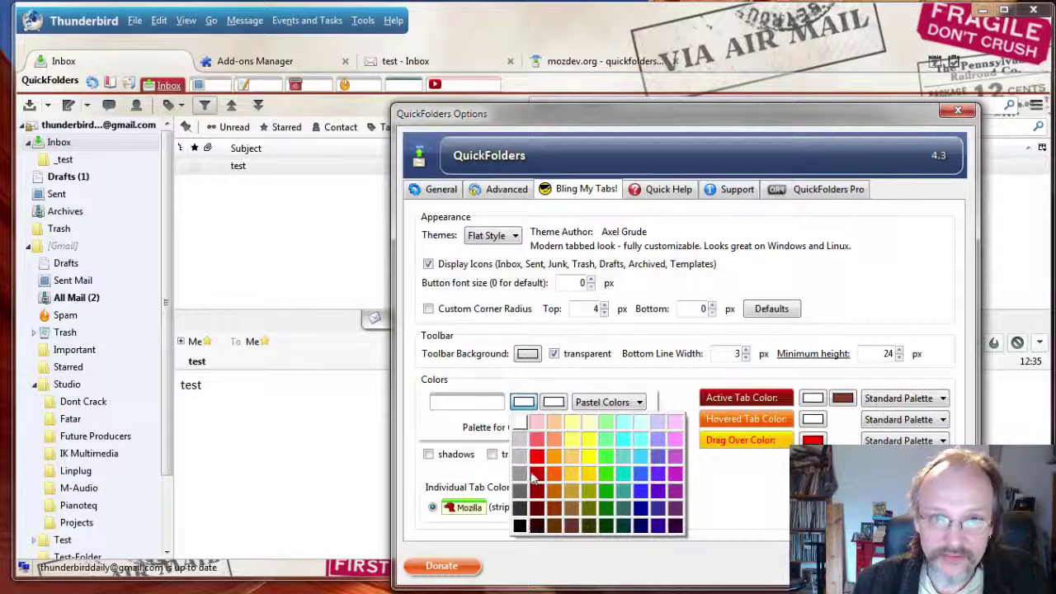
{"action": "left_click", "coordinate": [532, 476]}
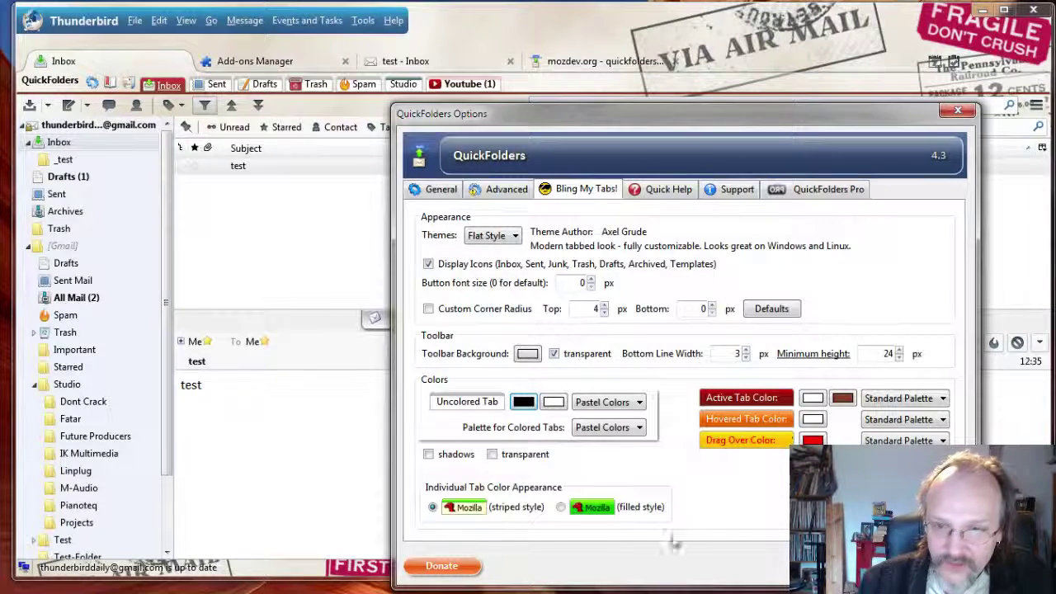
Switch the individual tab color appearance to filled style and check the color choices for uncolored tabs
{"action": "left_click", "coordinate": [562, 507]}
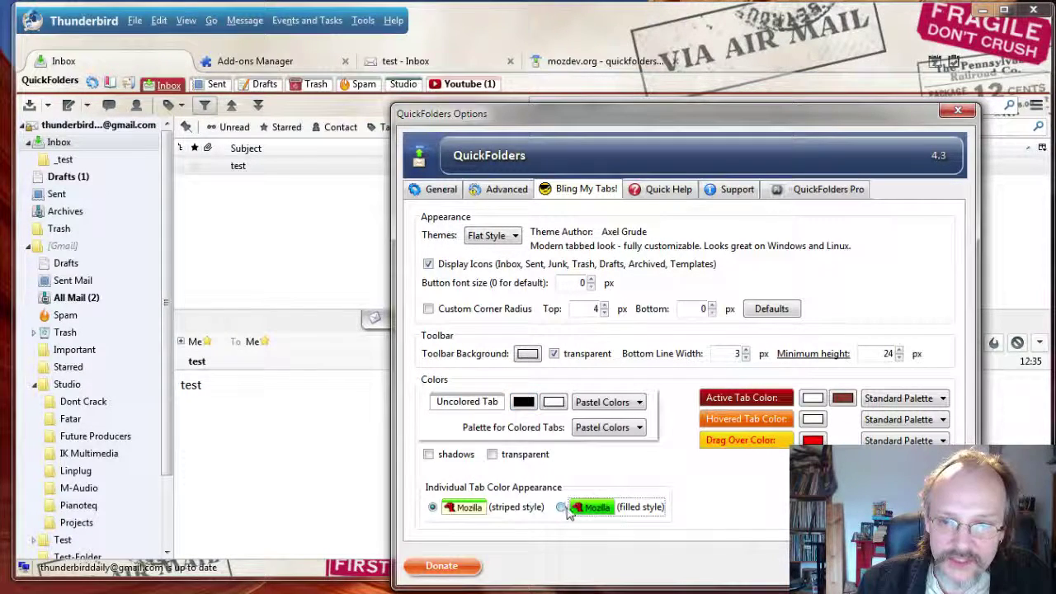
{"action": "left_click", "coordinate": [467, 402]}
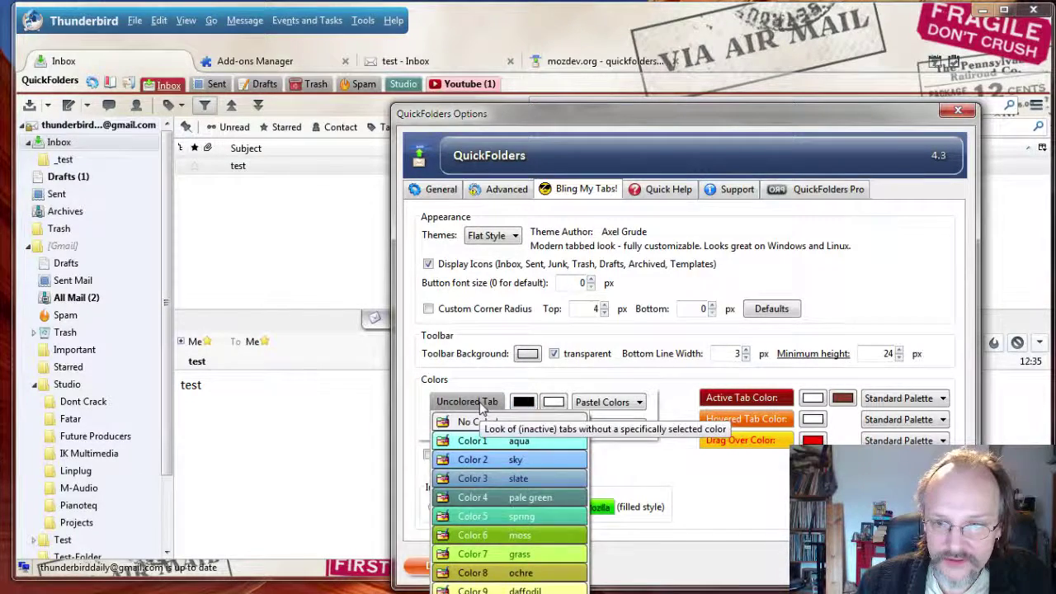
{"action": "left_click", "coordinate": [652, 387]}
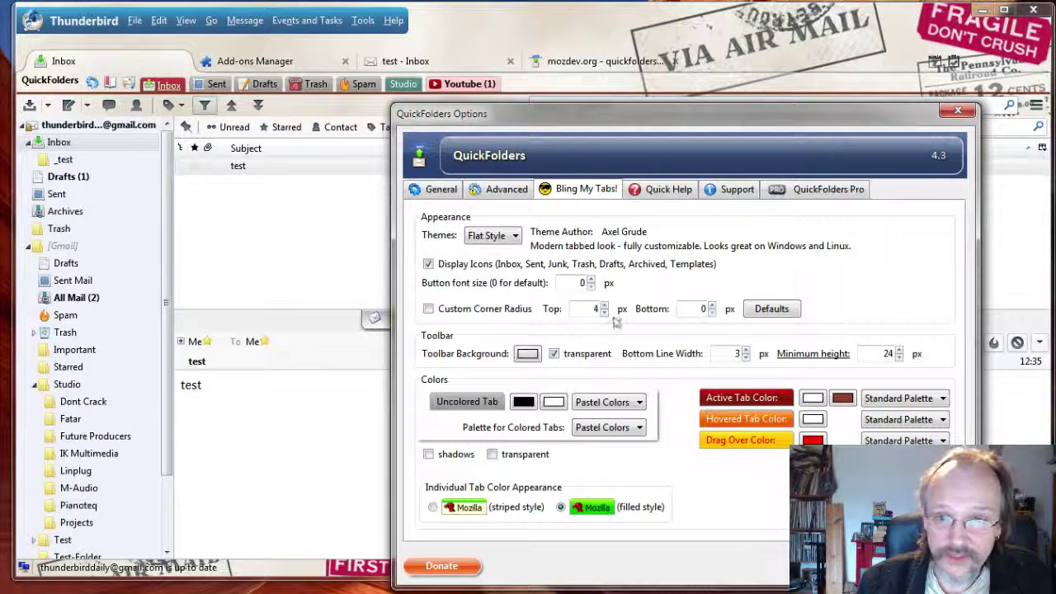
Enable the custom corner radius and set it to 6 px at the top and 1 px at the bottom
{"action": "left_click", "coordinate": [429, 310]}
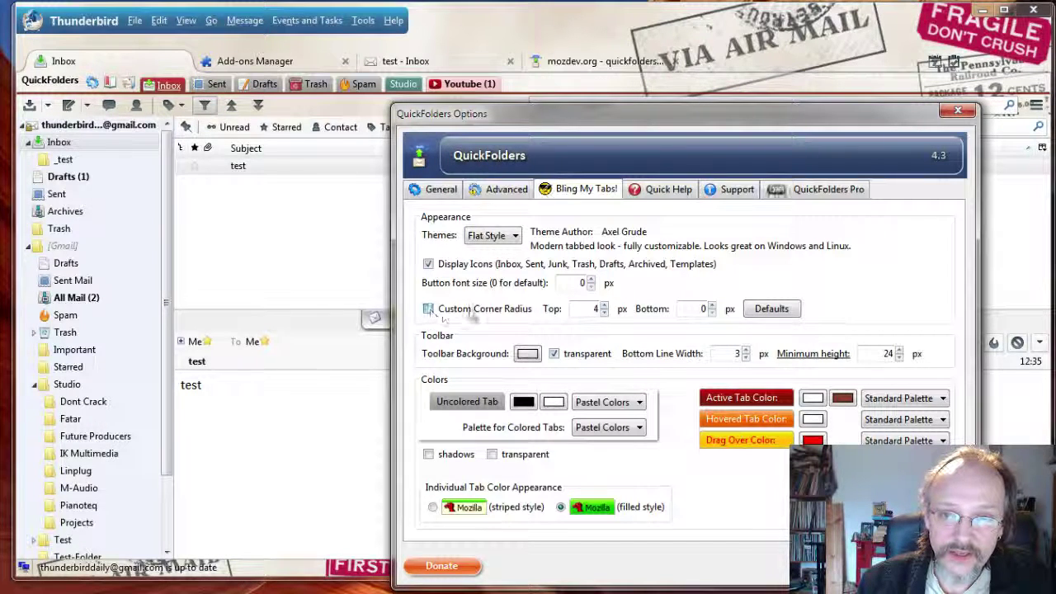
{"action": "left_click", "coordinate": [603, 307]}
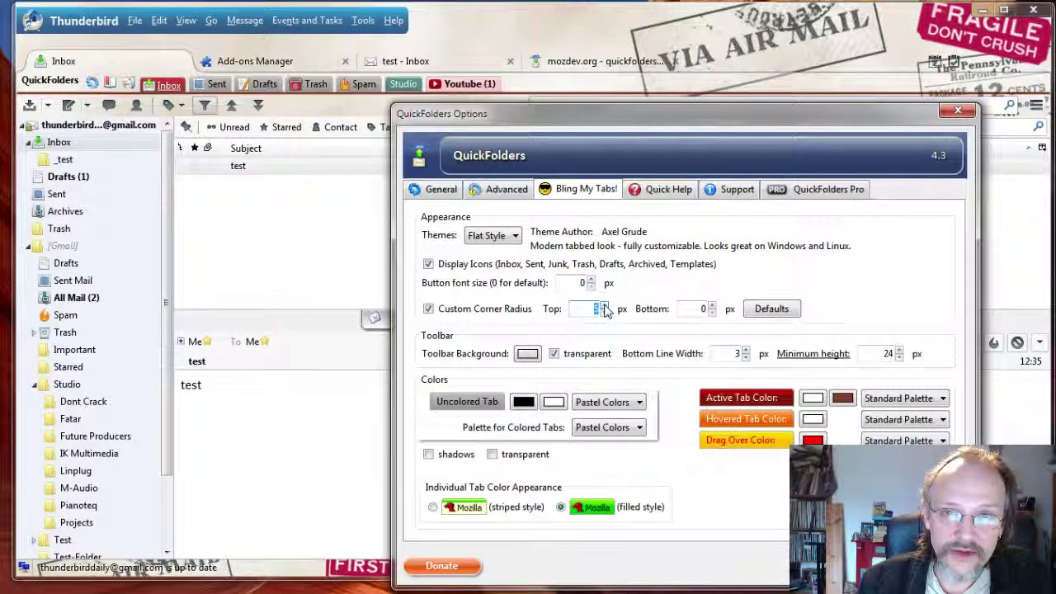
{"action": "left_click", "coordinate": [711, 306]}
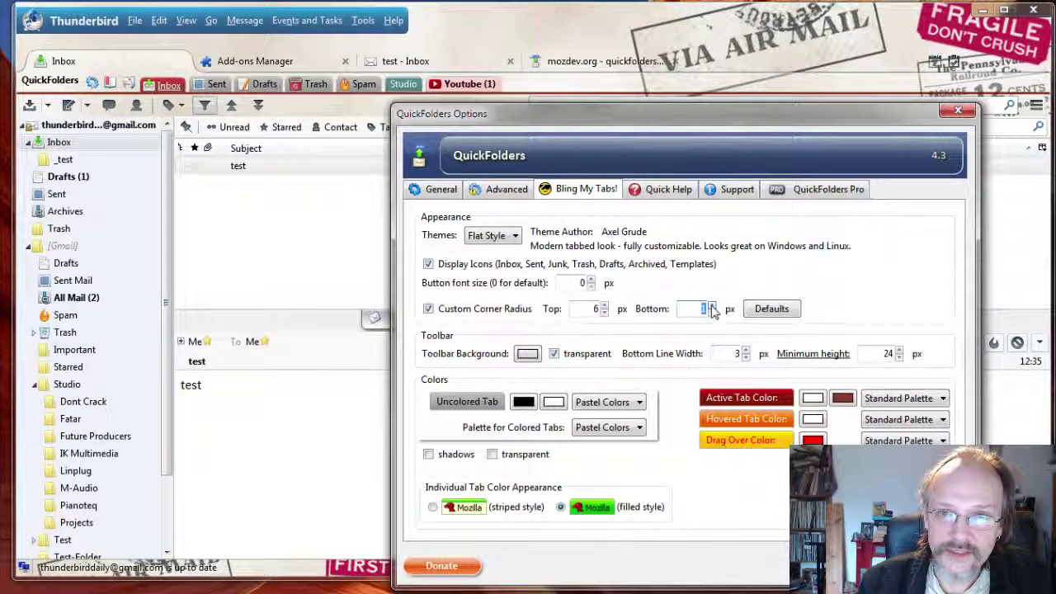
Adjust the bottom value of the custom corner radius to 0 px
{"action": "left_click", "coordinate": [712, 306]}
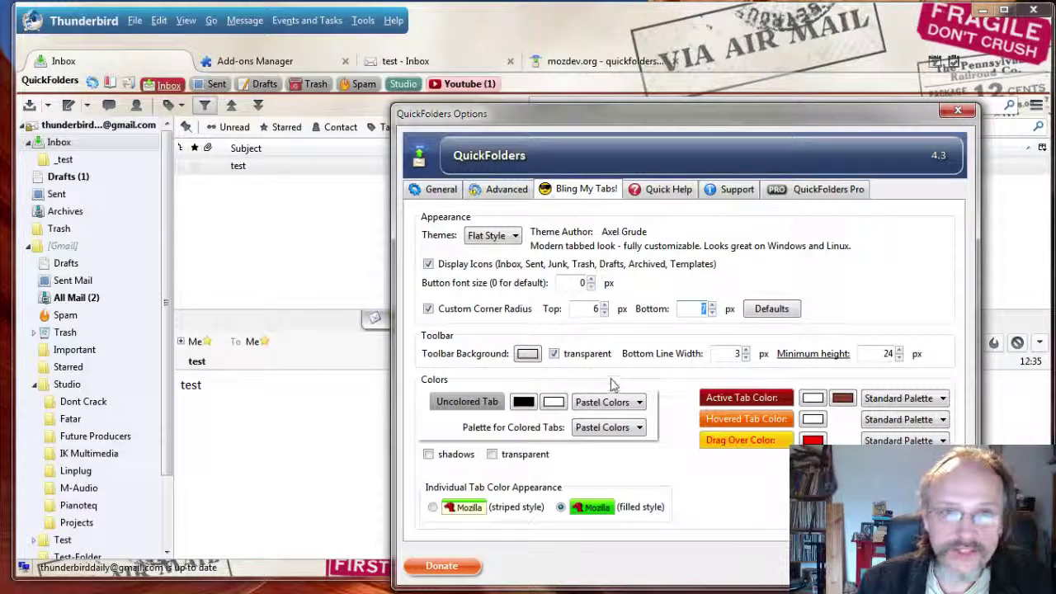
{"action": "left_click", "coordinate": [712, 312]}
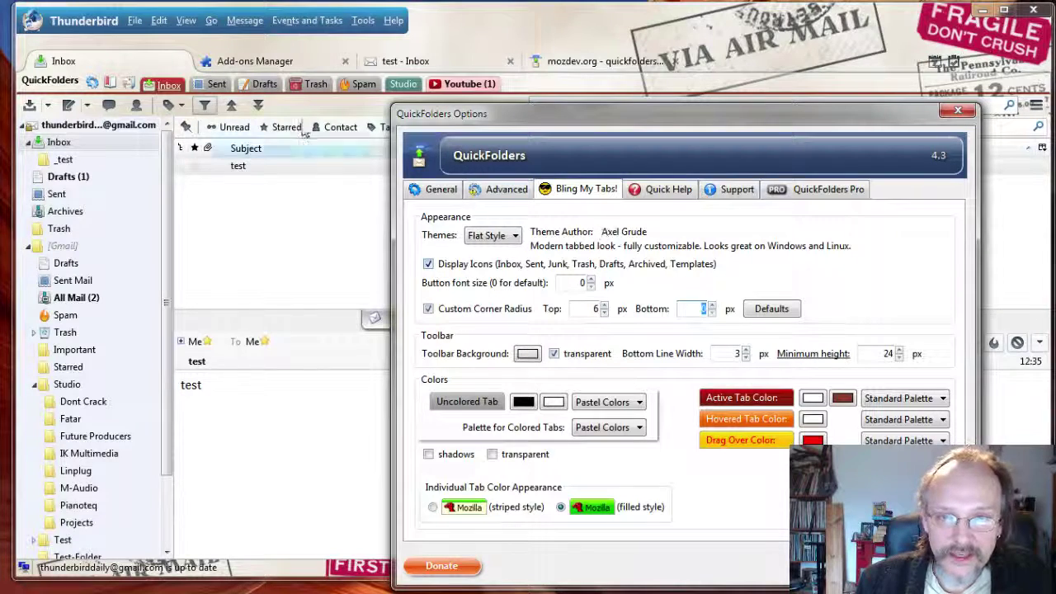
Switch the tab theme to Apple Pills and preview it by opening the Trash and Spam folders from the QuickFolders bar
{"action": "left_click", "coordinate": [493, 236]}
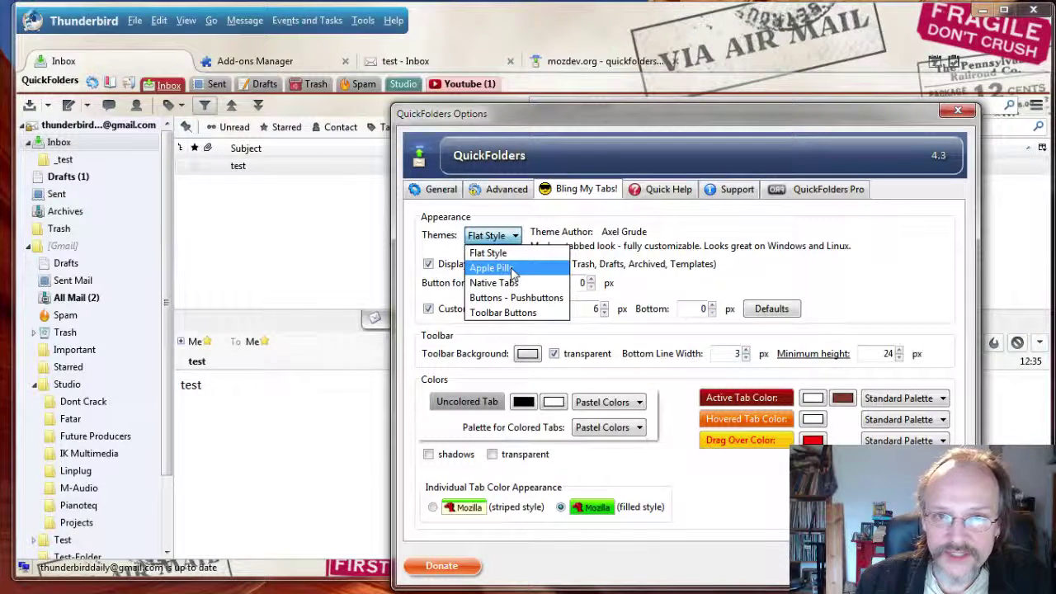
{"action": "left_click", "coordinate": [513, 269]}
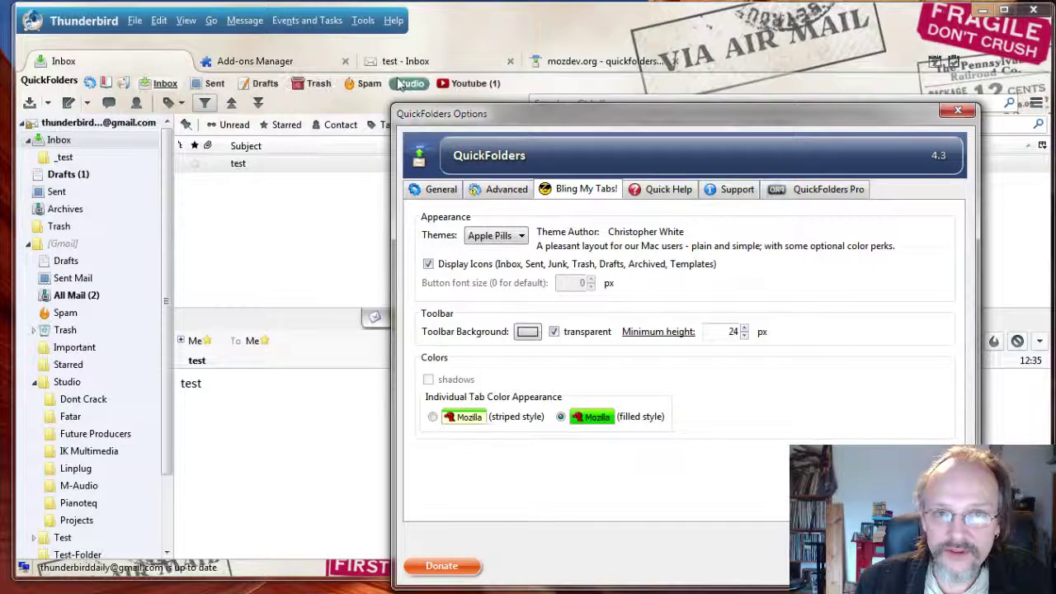
{"action": "left_click", "coordinate": [318, 84]}
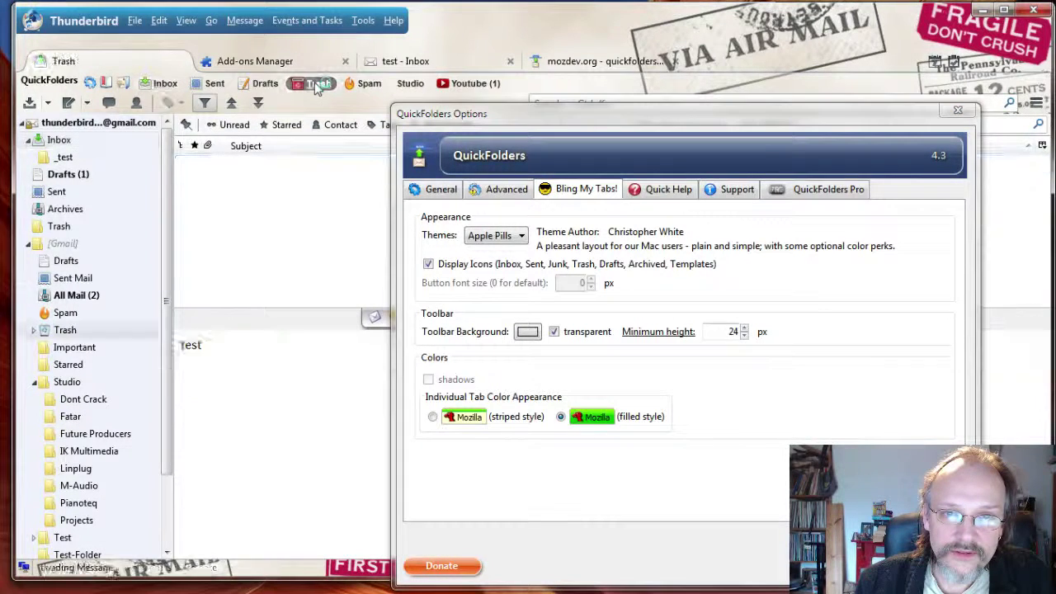
{"action": "left_click", "coordinate": [369, 85]}
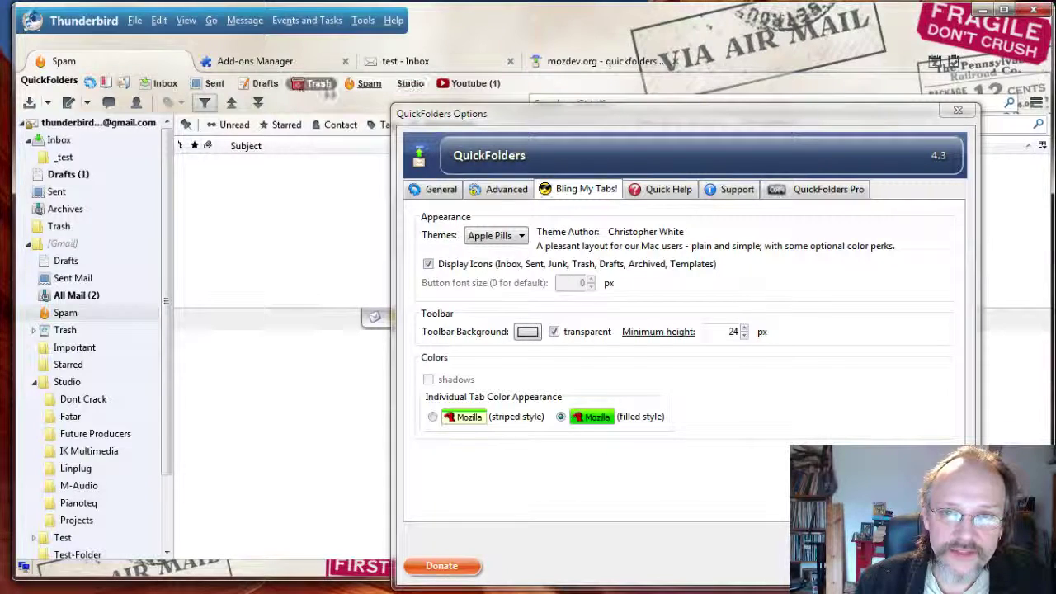
Apply the Native Tabs theme and try it out on the Spam and Studio folder tabs
{"action": "left_click", "coordinate": [507, 236]}
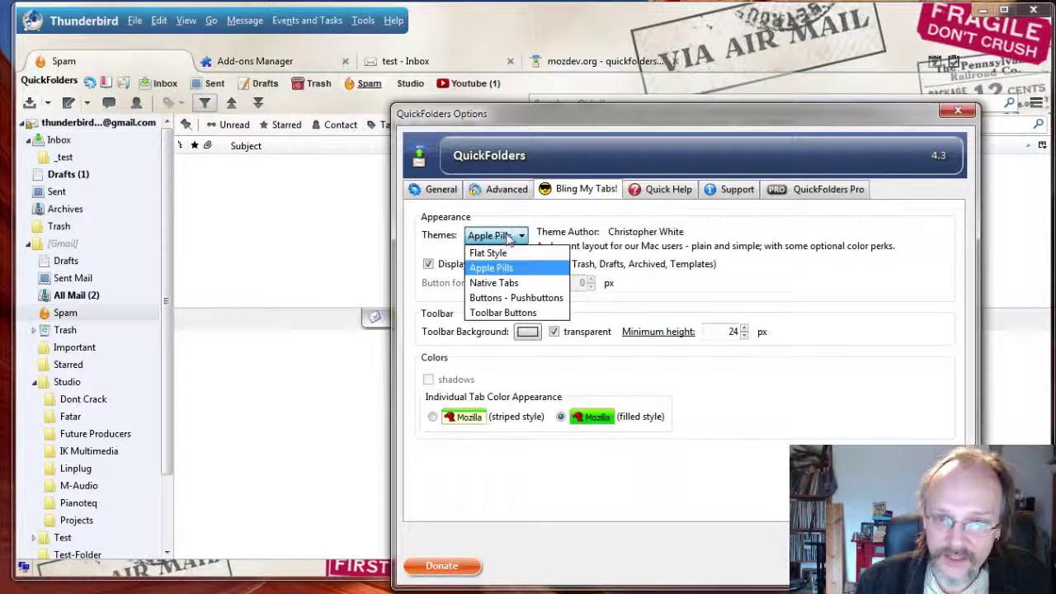
{"action": "left_click", "coordinate": [518, 284]}
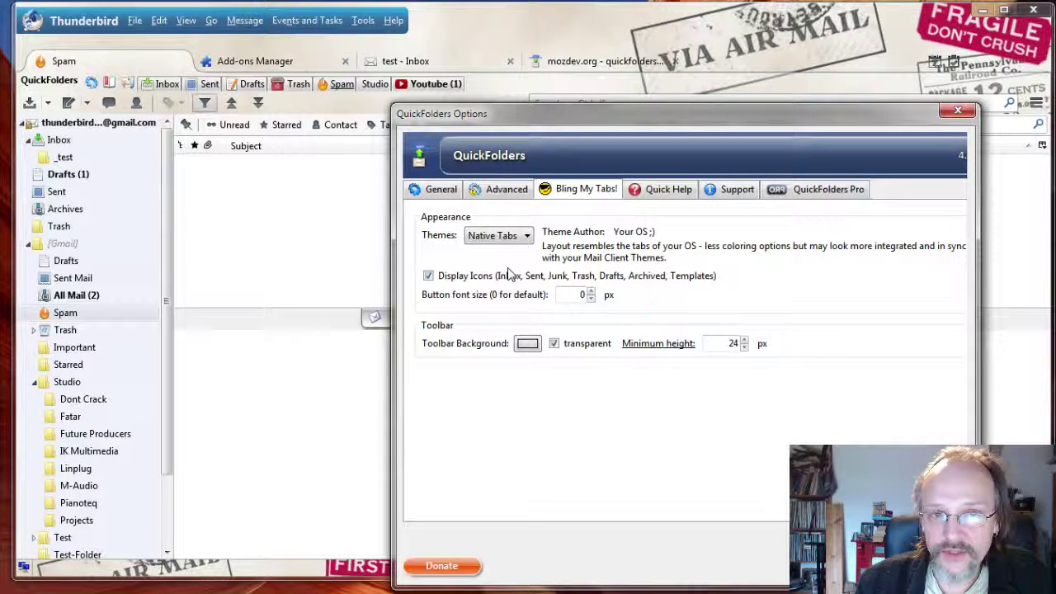
{"action": "left_click", "coordinate": [332, 90]}
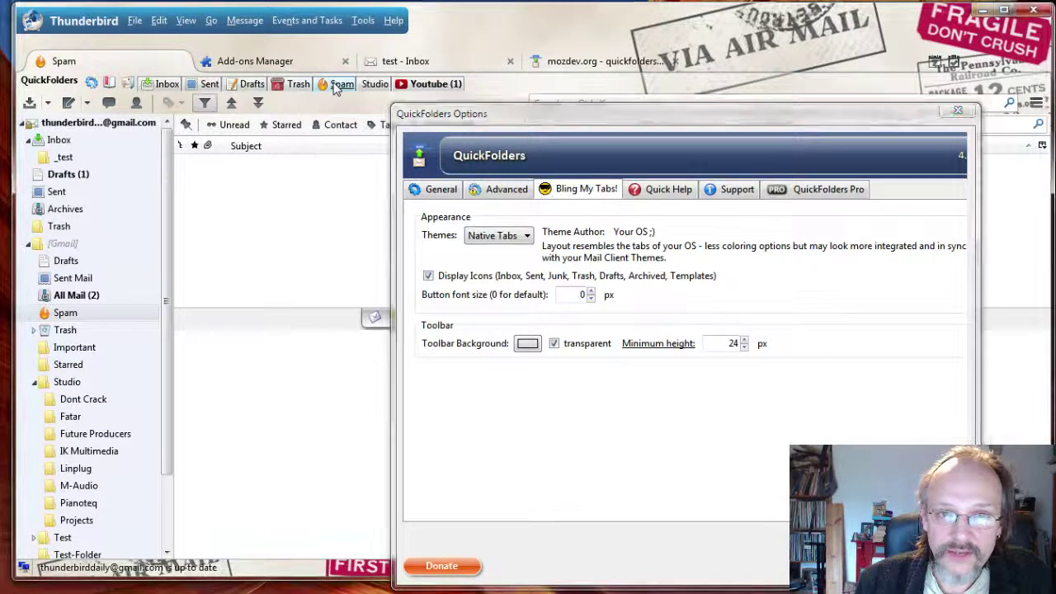
{"action": "left_click", "coordinate": [373, 84]}
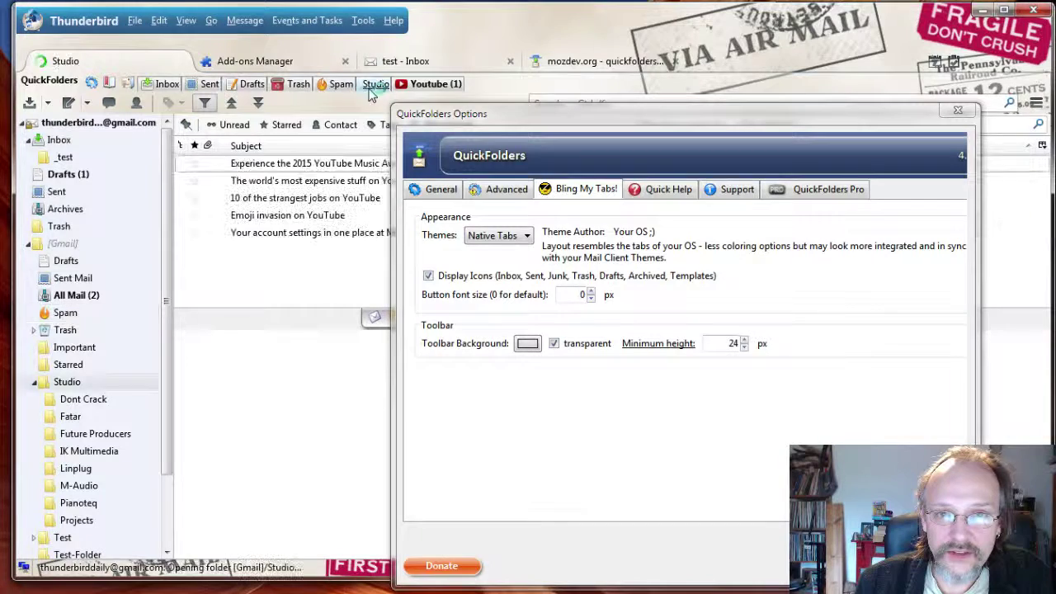
Try the Buttons - Pushbuttons theme and the Toolbar Buttons theme on the QuickFolders bar
{"action": "left_click", "coordinate": [499, 236]}
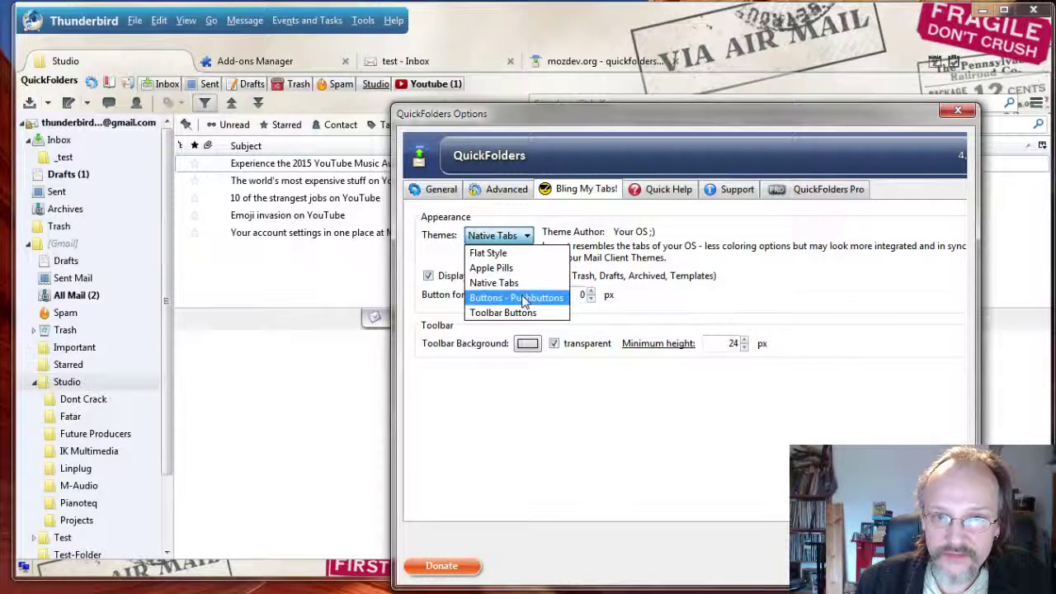
{"action": "left_click", "coordinate": [528, 299]}
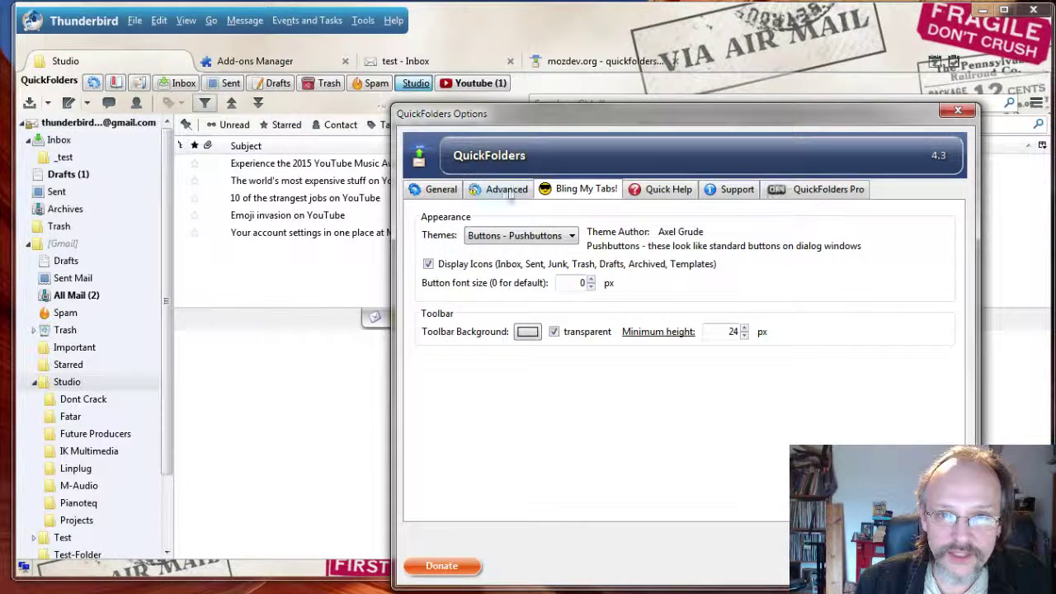
{"action": "left_click", "coordinate": [523, 239]}
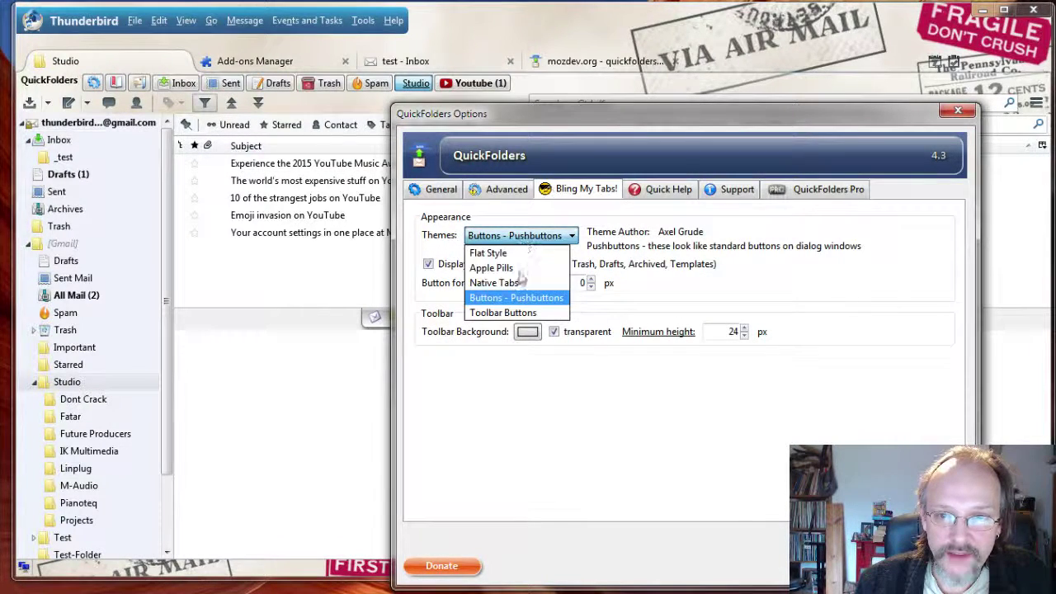
{"action": "left_click", "coordinate": [519, 314]}
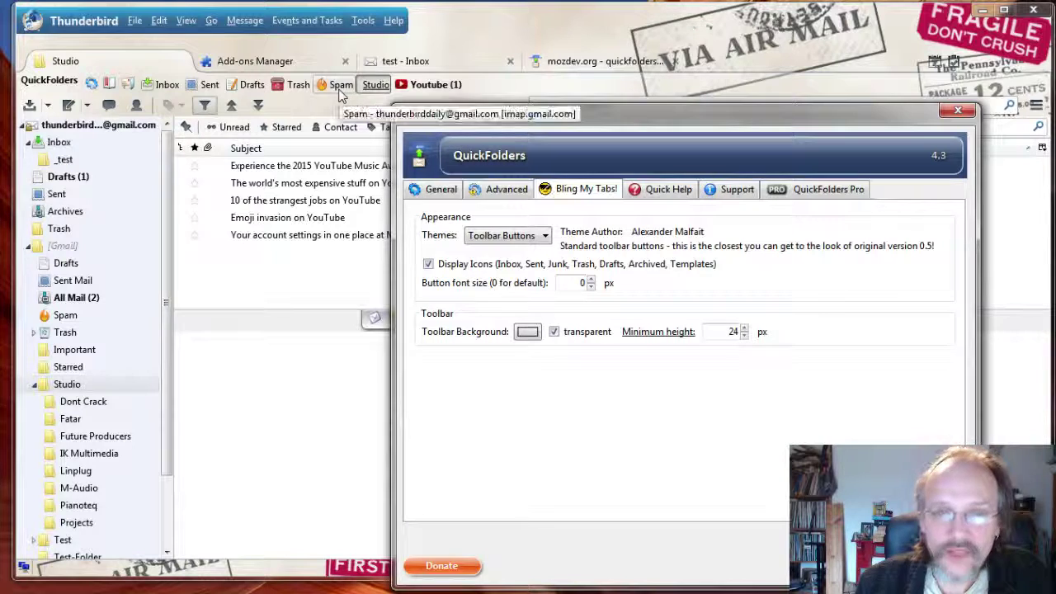
Set the tab theme back to Flat Style and close the QuickFolders options
{"action": "left_click", "coordinate": [538, 237]}
{"action": "left_click", "coordinate": [485, 252]}
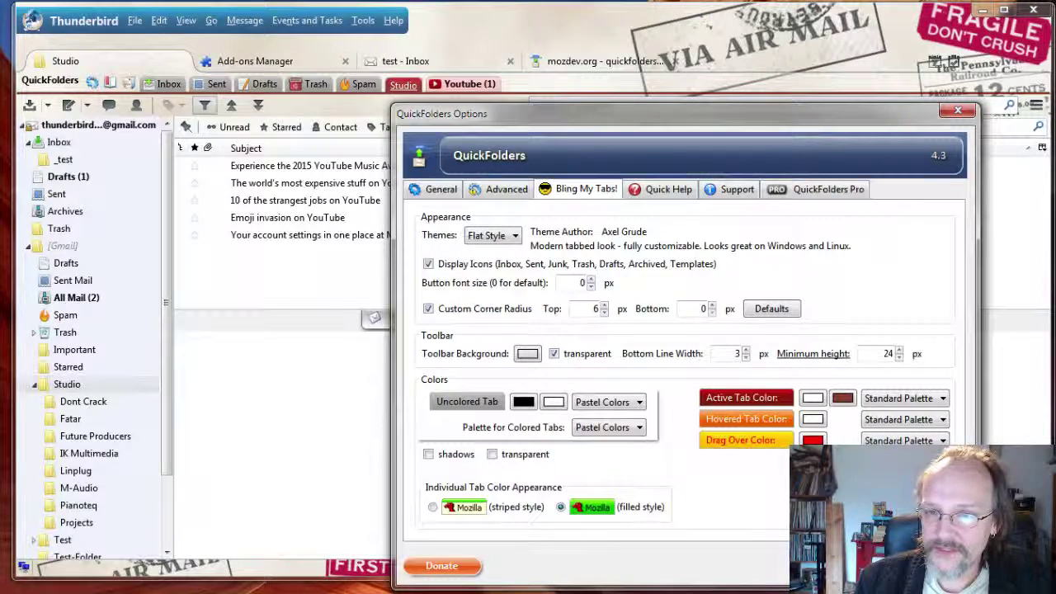
{"action": "key", "text": "Escape"}
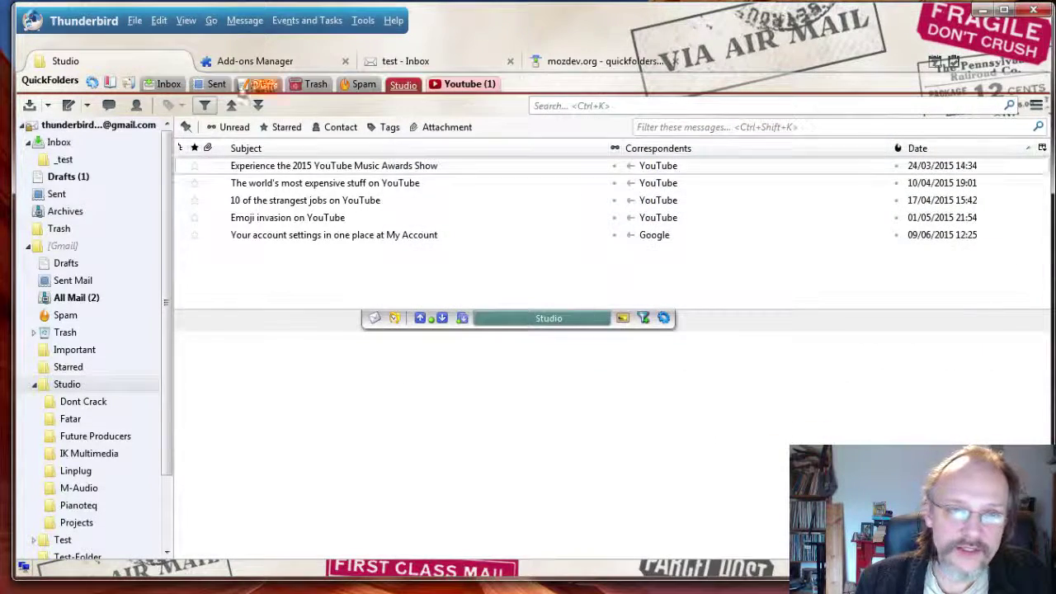
Open the Inbox, Sent, Youtube and Studio folders from the QuickFolders bar, ending on Youtube, to examine the active tab styling
{"action": "left_click", "coordinate": [166, 86]}
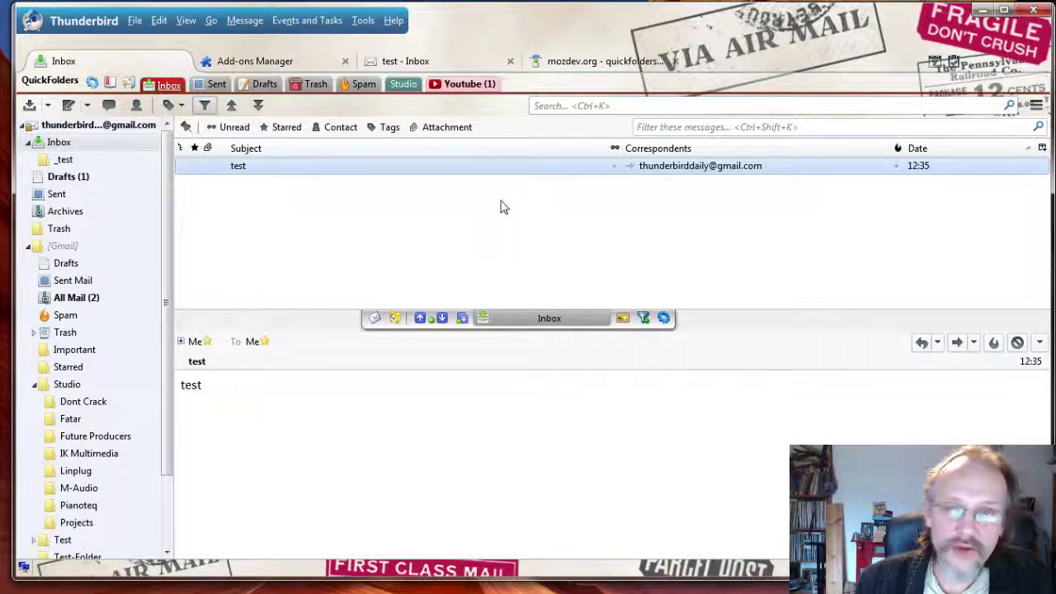
{"action": "left_click", "coordinate": [216, 84]}
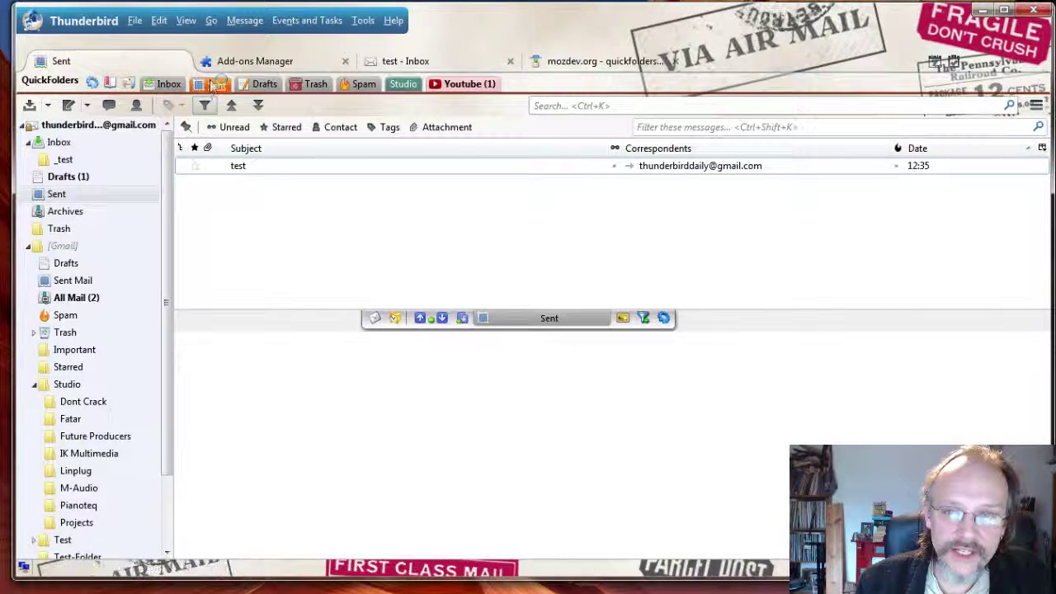
{"action": "left_click", "coordinate": [464, 86]}
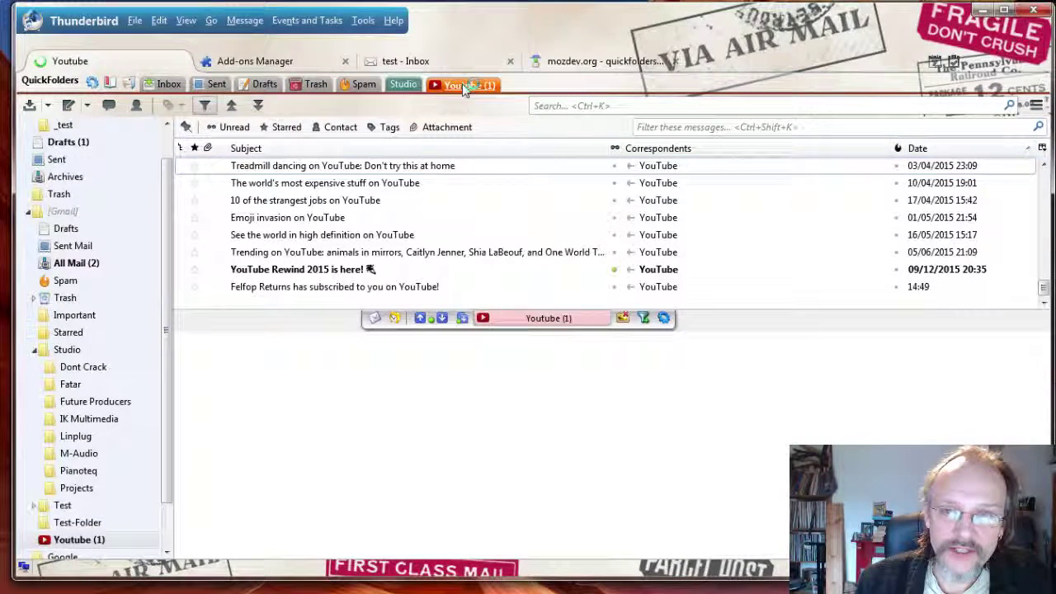
{"action": "left_click", "coordinate": [403, 85]}
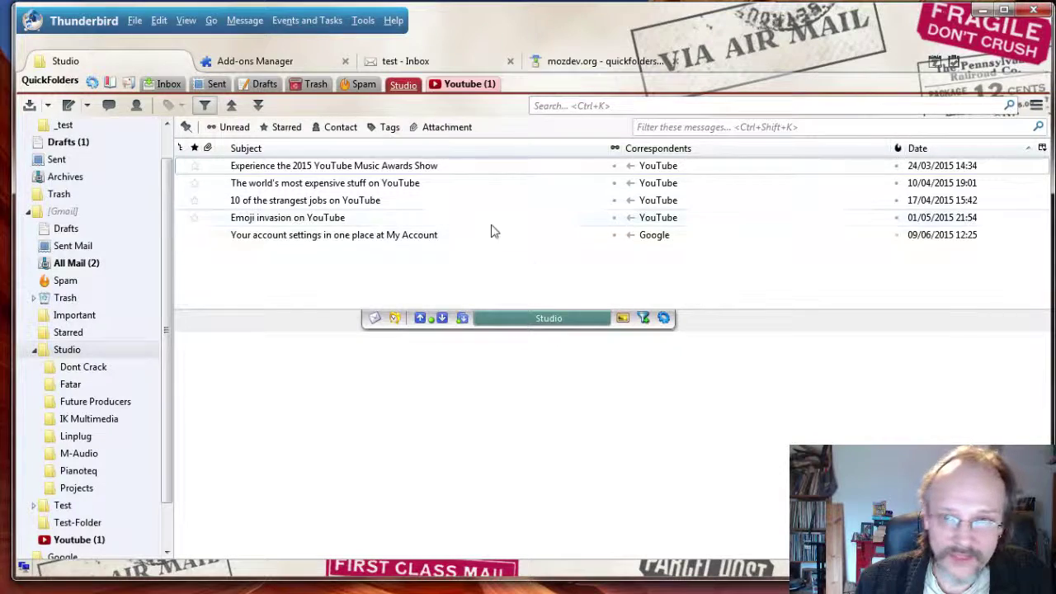
{"action": "left_click", "coordinate": [442, 88]}
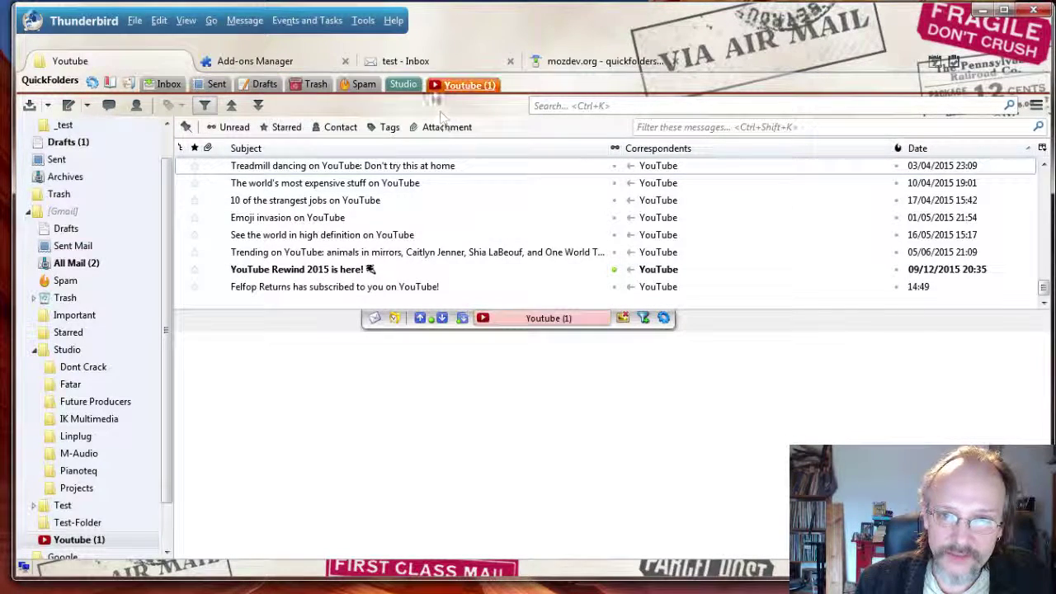
Customize the icon of the Dont Crack folder under Studio with microsoft.png from the sites icon folder
{"action": "scroll", "coordinate": [82, 487], "scroll_direction": "down", "scroll_amount": 2}
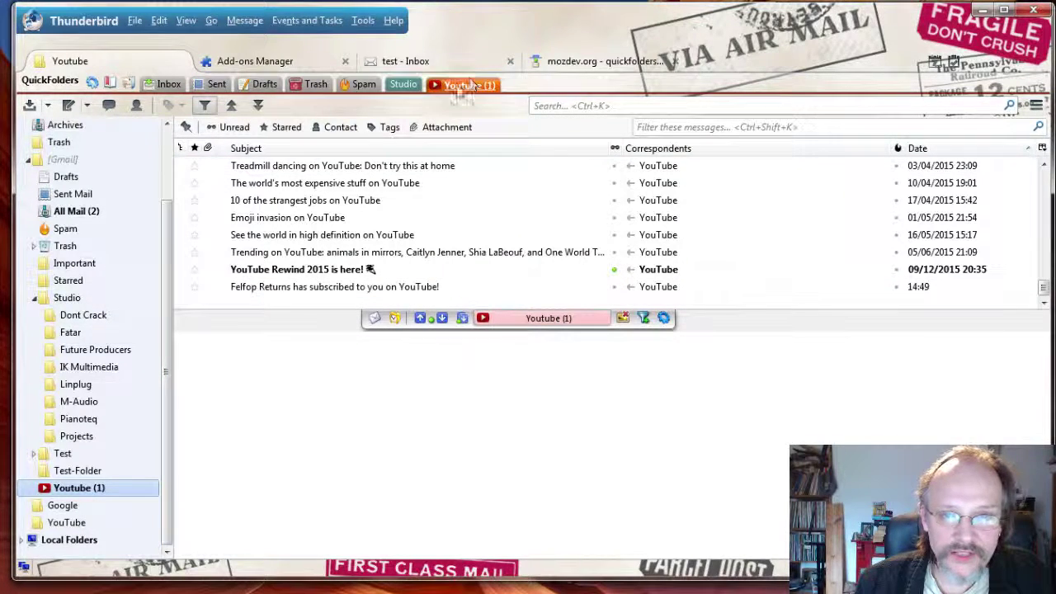
{"action": "left_click", "coordinate": [96, 315]}
{"action": "right_click", "coordinate": [96, 316]}
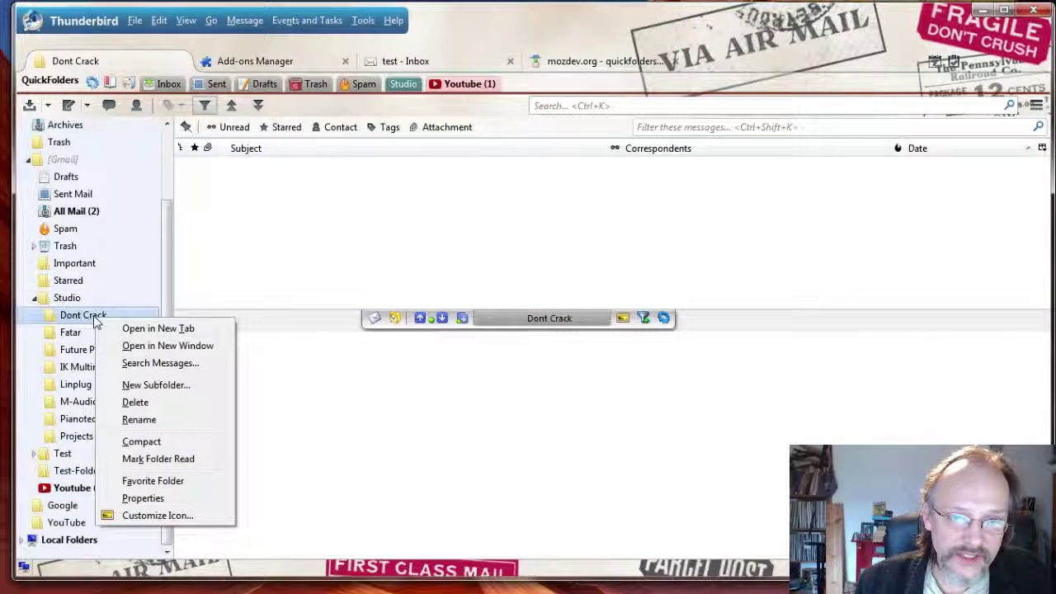
{"action": "left_click", "coordinate": [174, 516]}
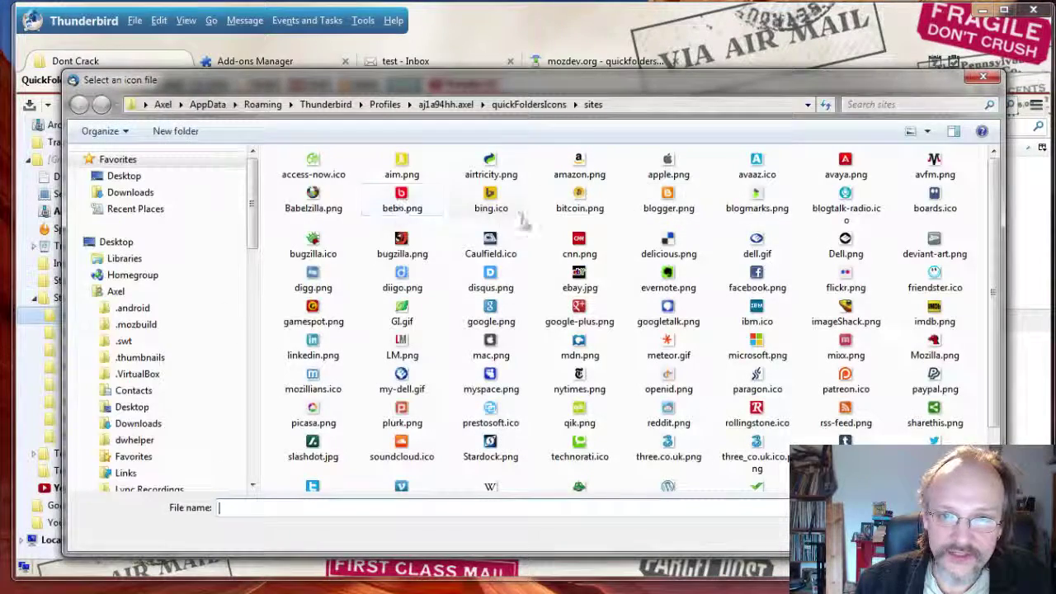
{"action": "left_click", "coordinate": [493, 202]}
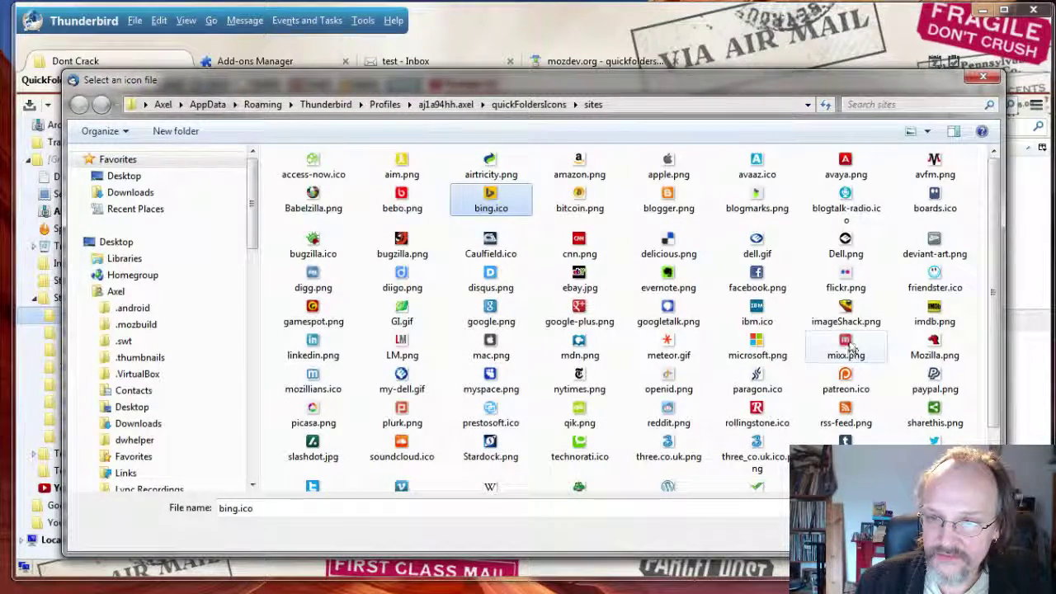
{"action": "left_click", "coordinate": [756, 346]}
{"action": "double_click", "coordinate": [756, 346]}
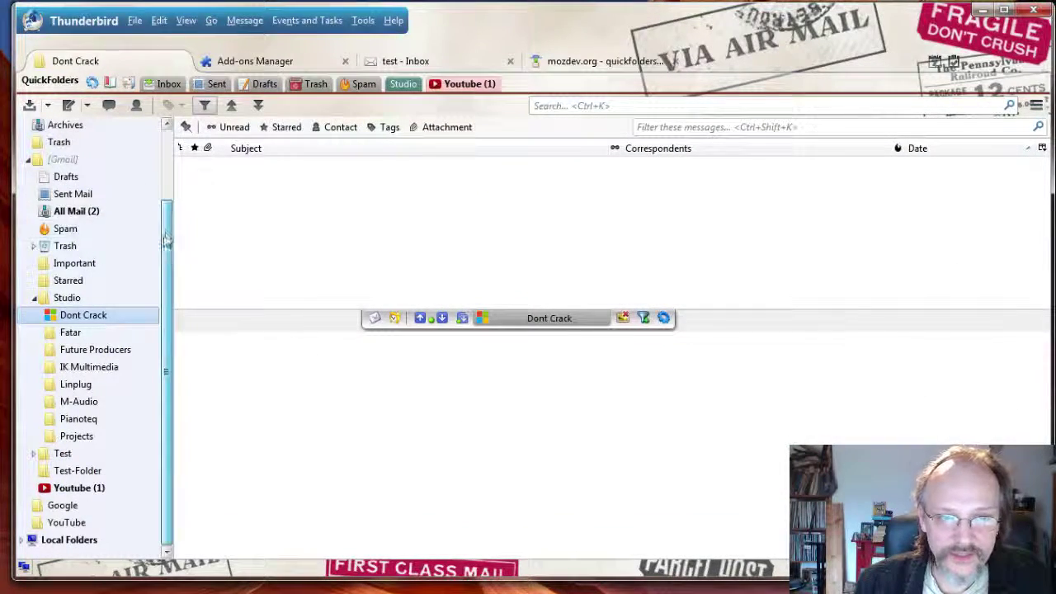
Check the Dont Crack folder's icon options and remove its customized icon using the current folder bar
{"action": "left_click_drag", "start_coordinate": [165, 259], "coordinate": [185, 297]}
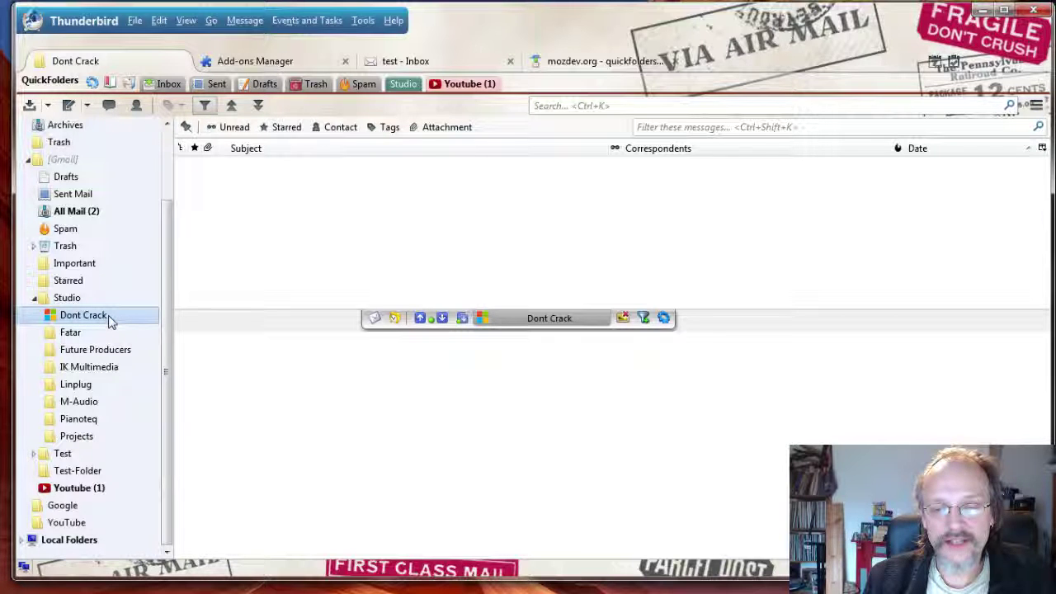
{"action": "right_click", "coordinate": [130, 315]}
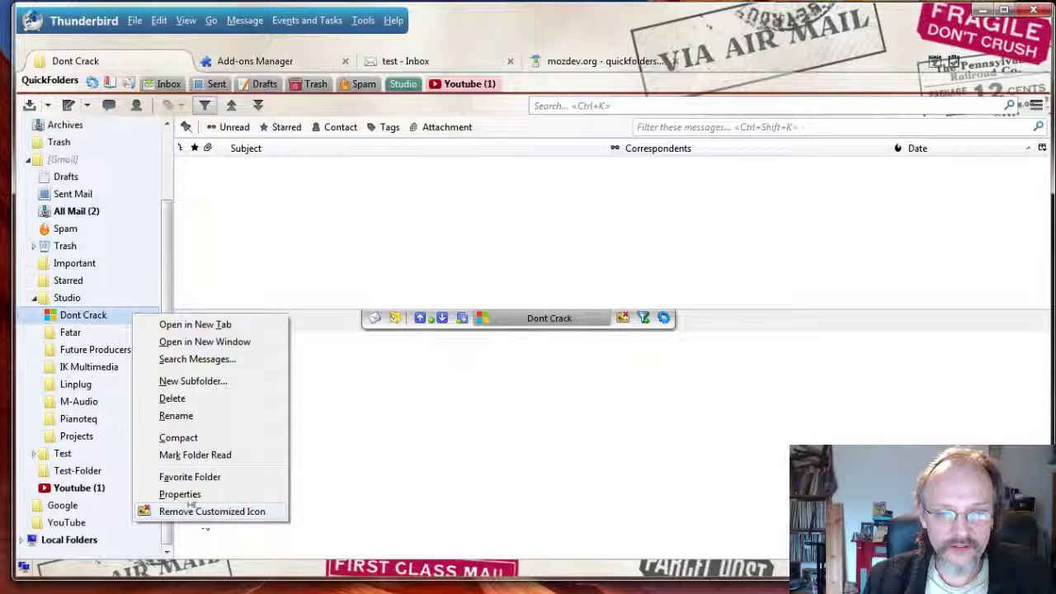
{"action": "left_click", "coordinate": [572, 371]}
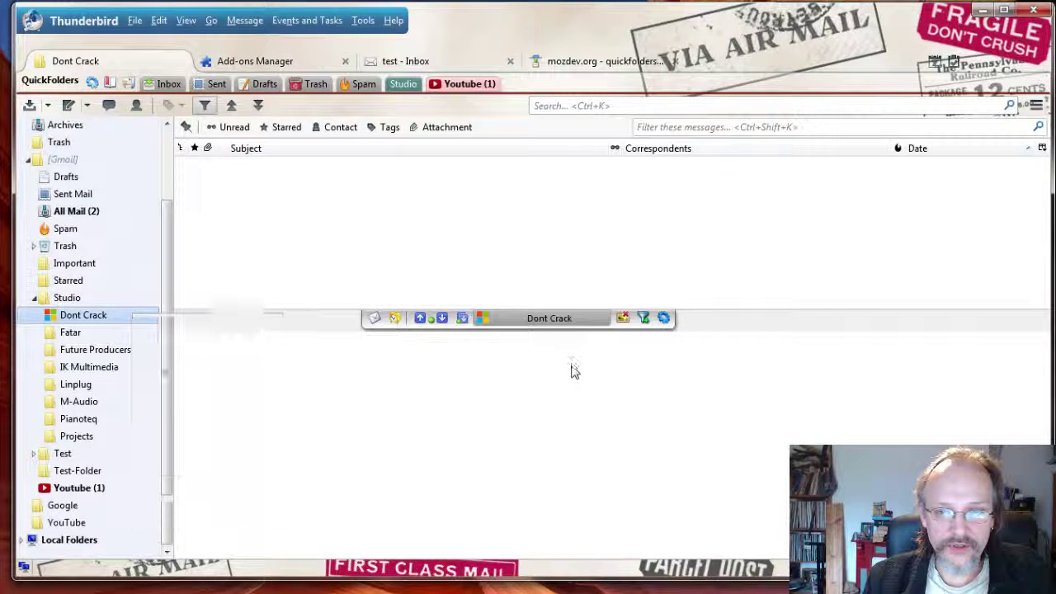
{"action": "left_click", "coordinate": [623, 320]}
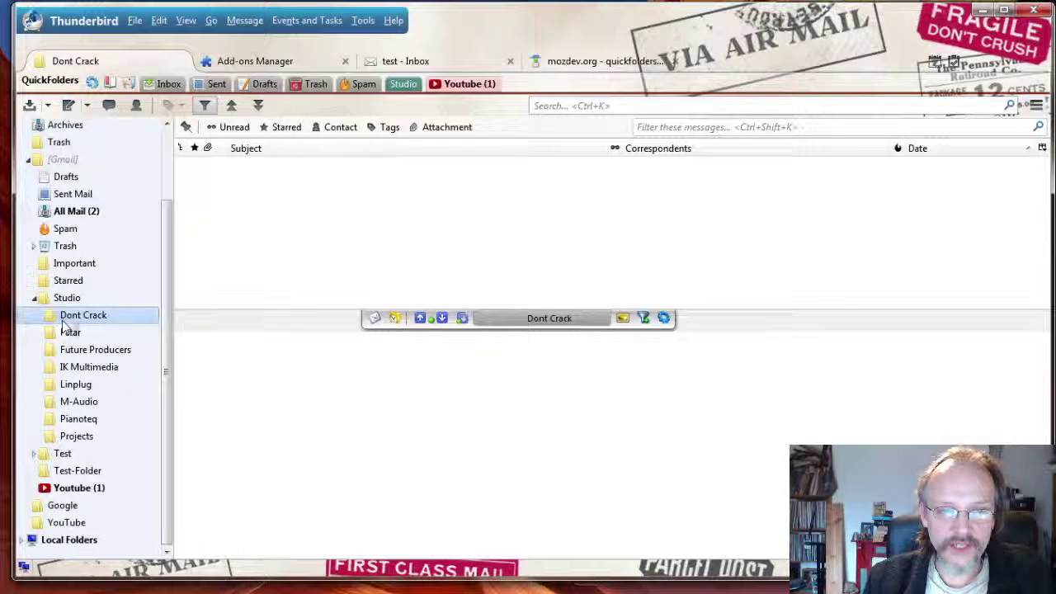